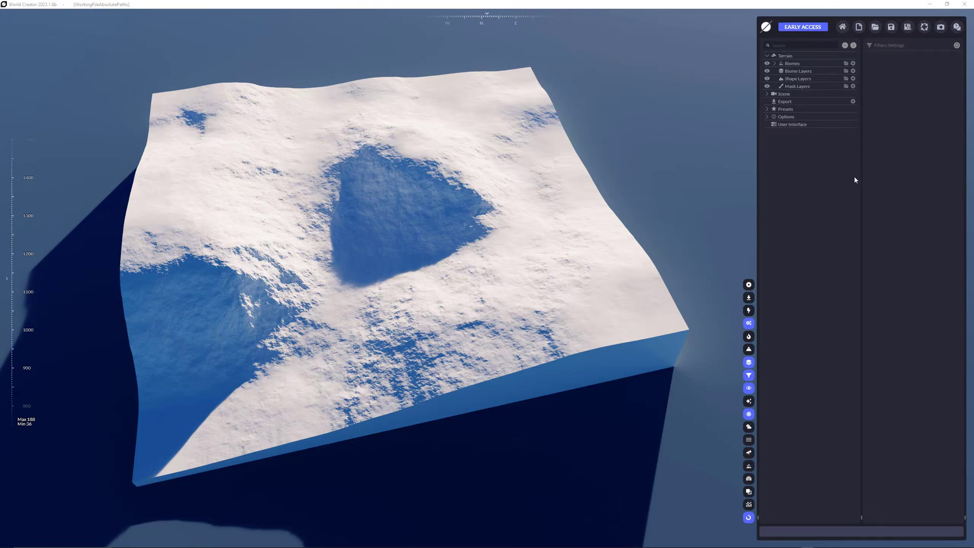
Add a MapTiler layer to the terrain's shape layers
{"action": "left_click", "coordinate": [820, 179]}
{"action": "left_click", "coordinate": [853, 79]}
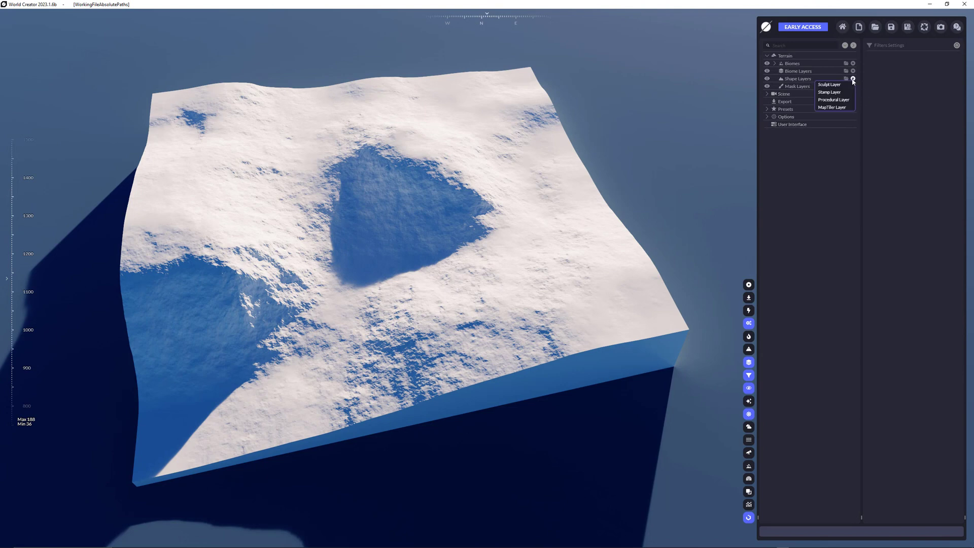
{"action": "left_click", "coordinate": [835, 107]}
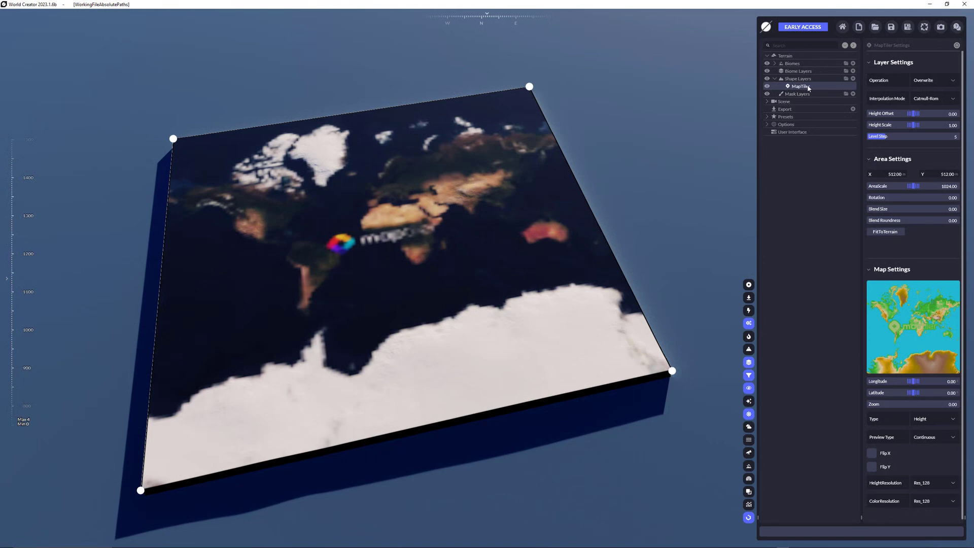
Switch to the web browser, search for "maptiler" and open the MapTiler website
{"action": "mouse_move", "coordinate": [259, 543]}
{"action": "left_click_drag", "start_coordinate": [0, 63], "coordinate": [431, 58]}
{"action": "left_click", "coordinate": [404, 108]}
{"action": "type", "text": "m"}
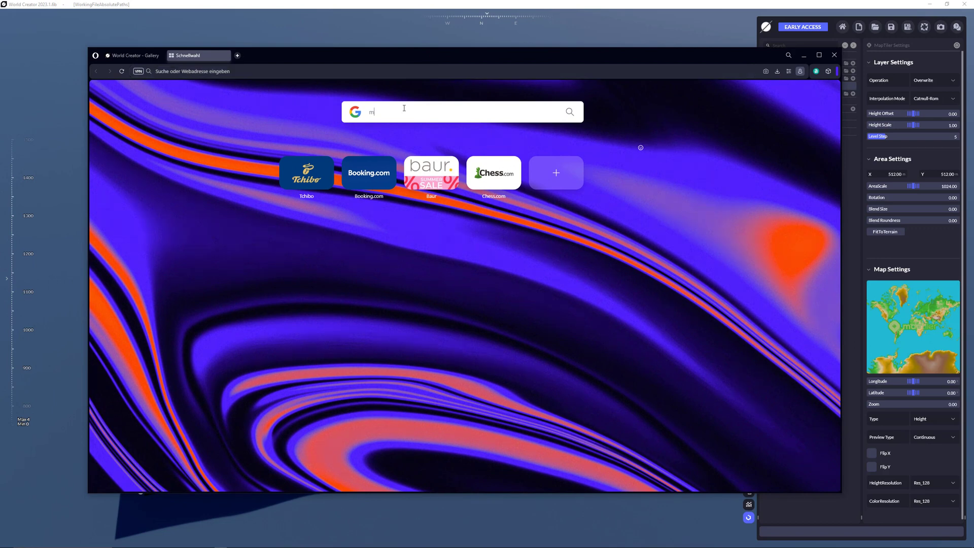
{"action": "type", "text": "aptiler"}
{"action": "key", "text": "Return"}
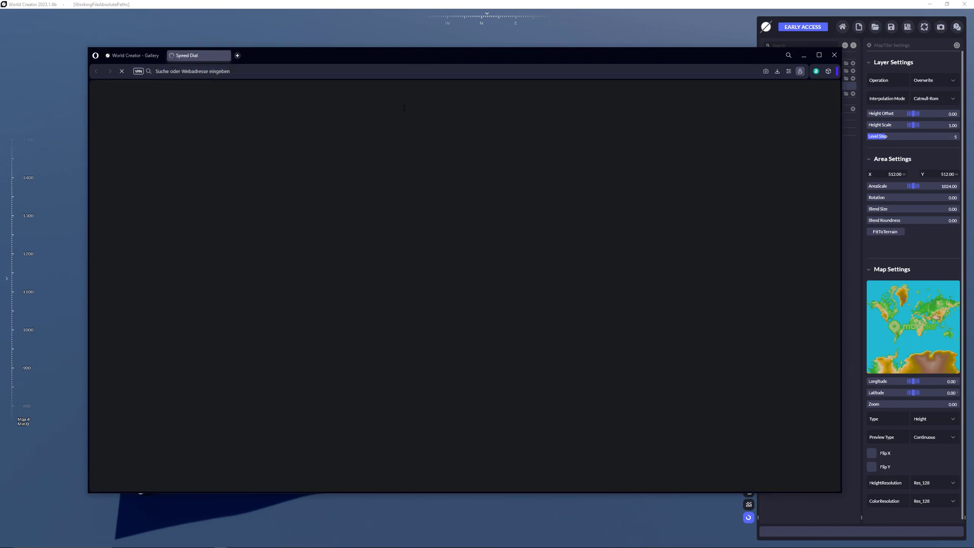
{"action": "left_click", "coordinate": [244, 178]}
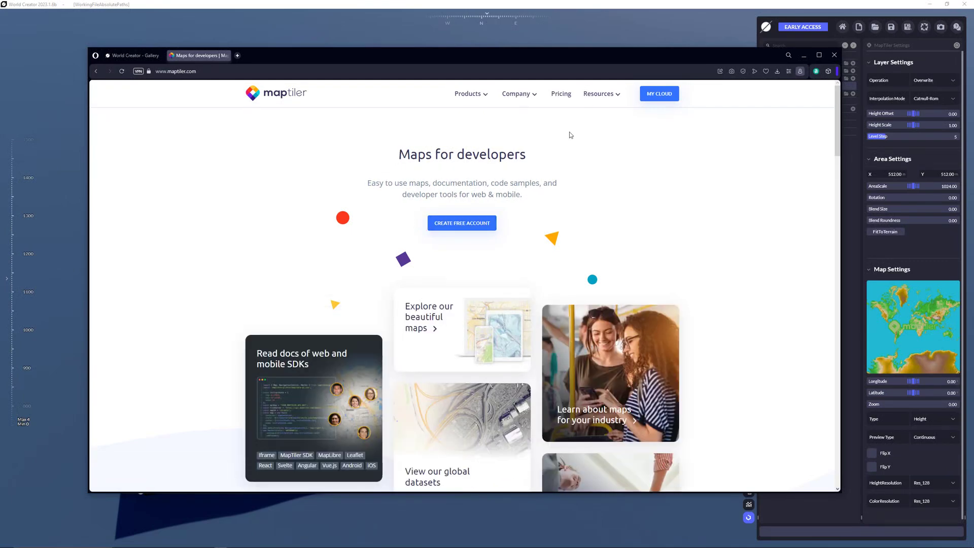
Open MapTiler's pricing page and examine the Cloud plans, feature comparison and request costs
{"action": "left_click", "coordinate": [564, 97]}
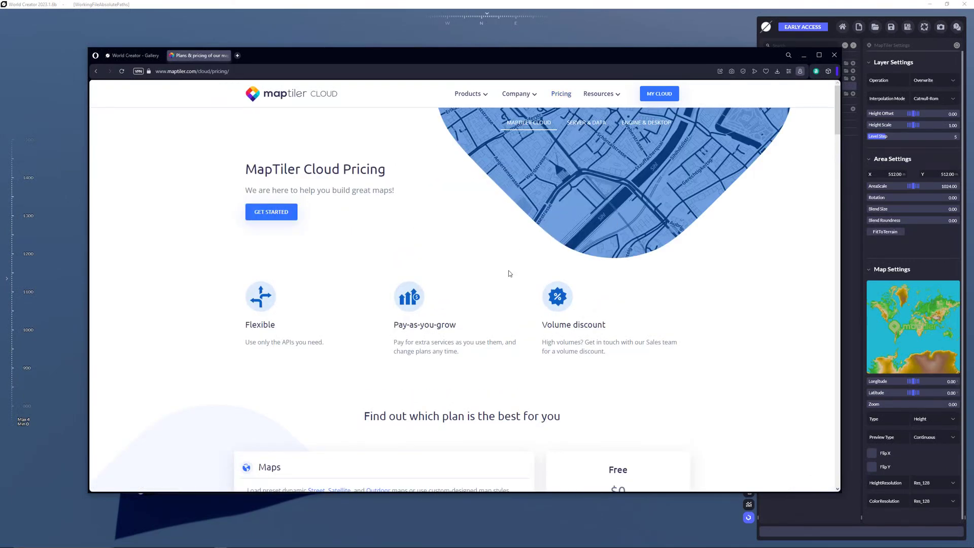
{"action": "scroll", "coordinate": [583, 275], "scroll_direction": "down", "scroll_amount": 6}
{"action": "scroll", "coordinate": [594, 279], "scroll_direction": "down", "scroll_amount": 18}
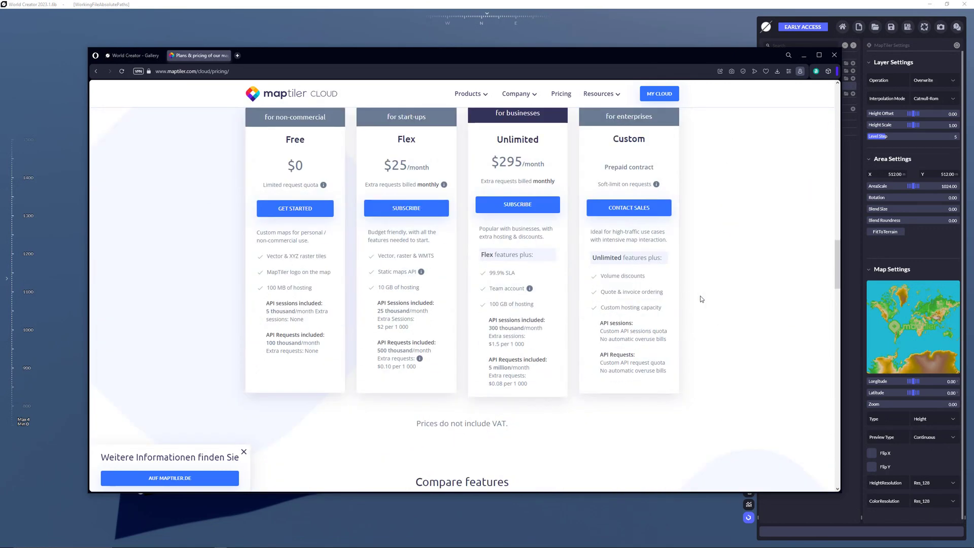
{"action": "scroll", "coordinate": [704, 300], "scroll_direction": "down", "scroll_amount": 15}
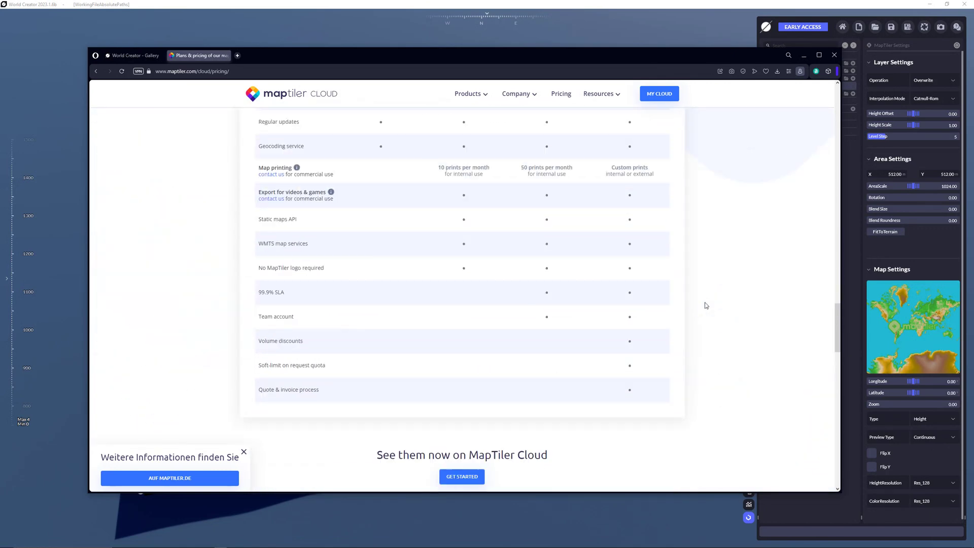
{"action": "scroll", "coordinate": [705, 305], "scroll_direction": "down", "scroll_amount": 11}
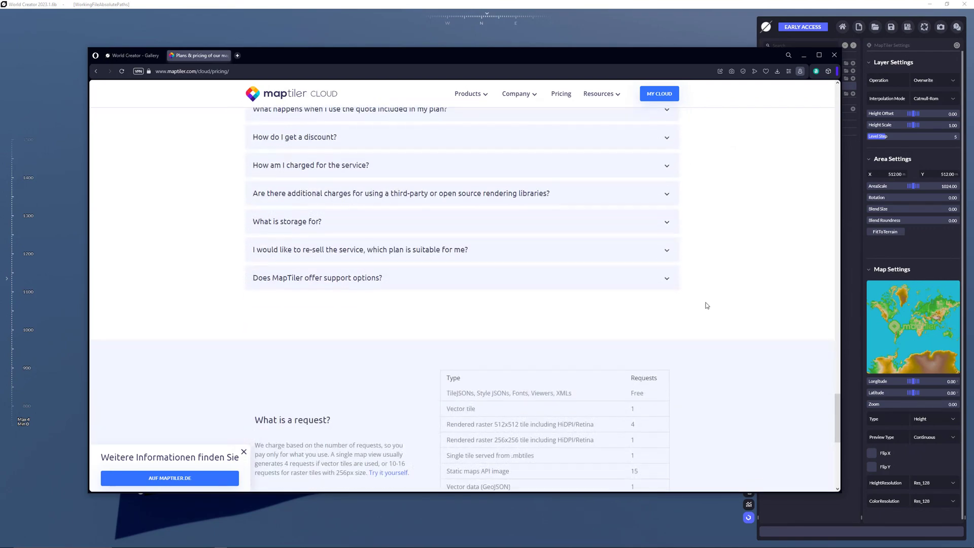
{"action": "scroll", "coordinate": [710, 297], "scroll_direction": "up", "scroll_amount": 10}
{"action": "scroll", "coordinate": [710, 299], "scroll_direction": "up", "scroll_amount": 20}
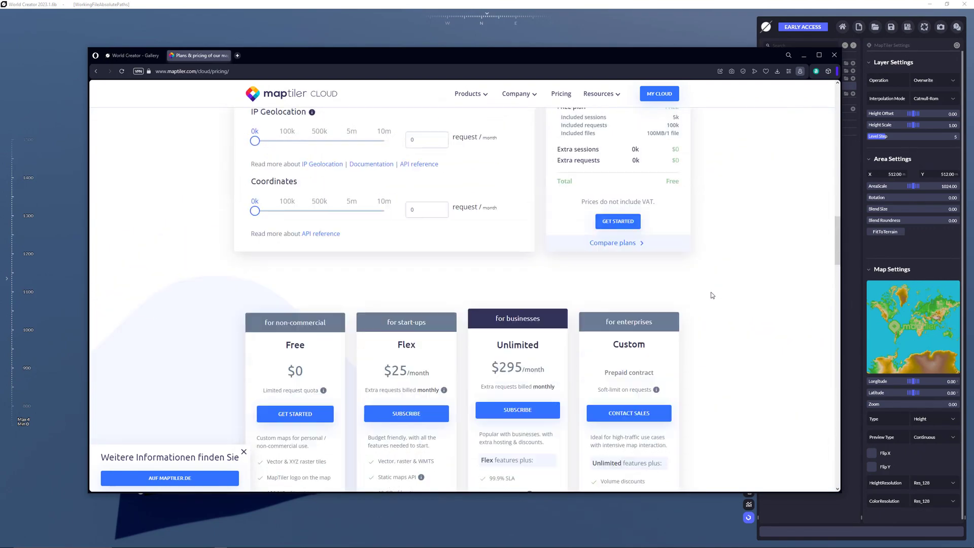
{"action": "scroll", "coordinate": [714, 296], "scroll_direction": "up", "scroll_amount": 2}
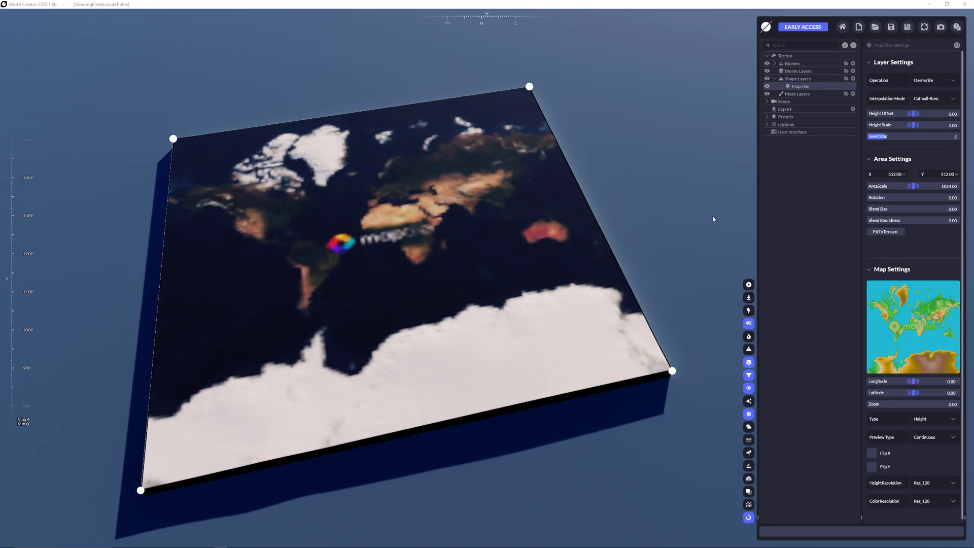
Switch back to World Creator, expand the program options to locate the MapTiler entry and return to the MapTiler layer's settings
{"action": "left_click", "coordinate": [789, 125]}
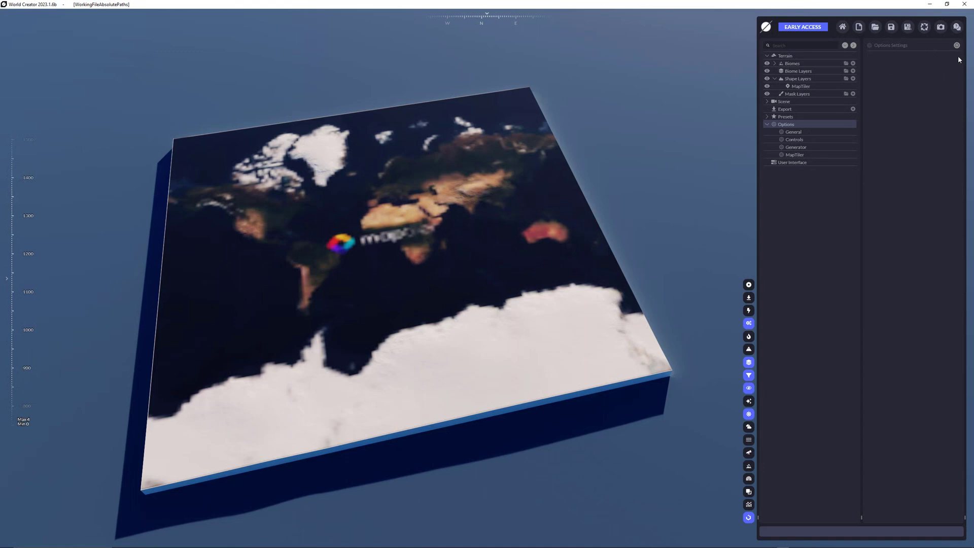
{"action": "left_click", "coordinate": [805, 87]}
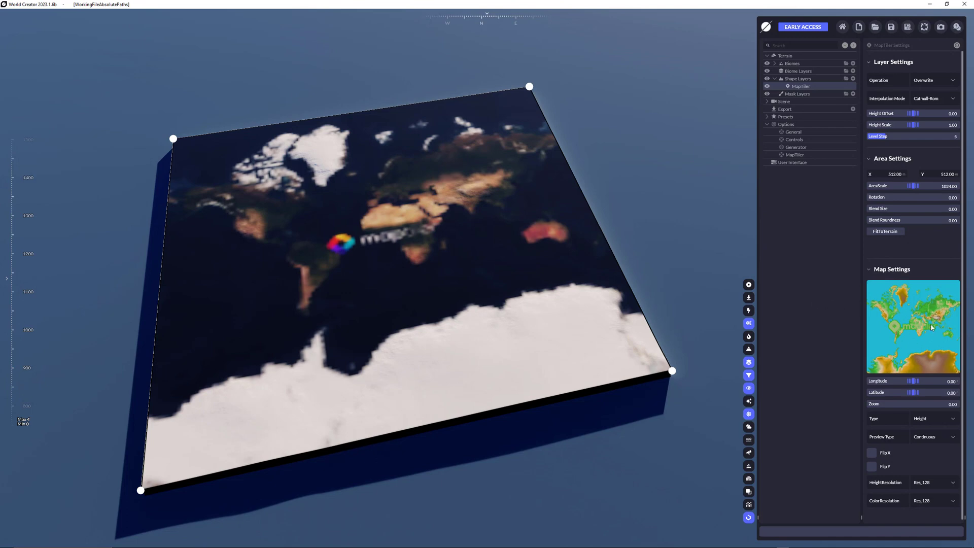
Zoom the MapTiler layer's map to level 11 and position it at longitude -116.90, latitude 44.84
{"action": "scroll", "coordinate": [887, 317], "scroll_direction": "up", "scroll_amount": 4}
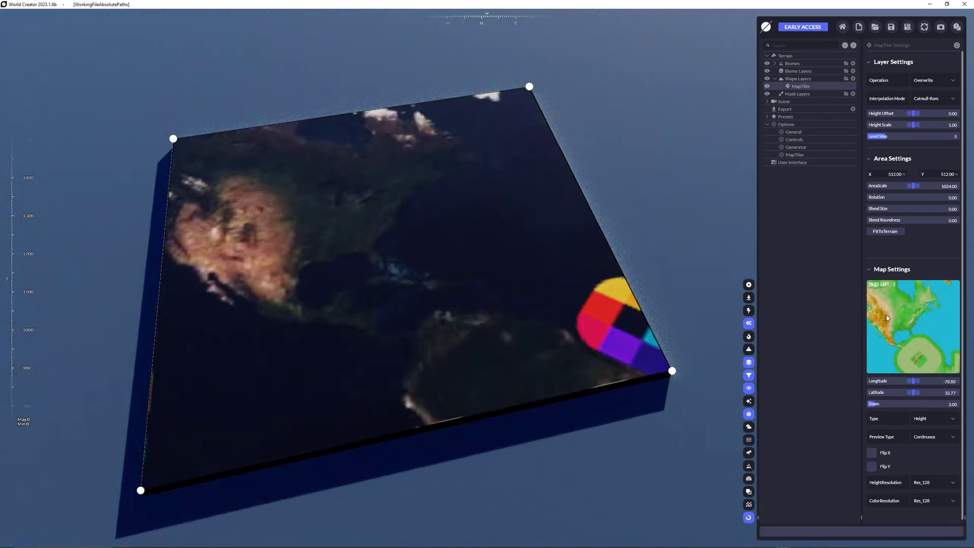
{"action": "scroll", "coordinate": [914, 312], "scroll_direction": "up", "scroll_amount": 1}
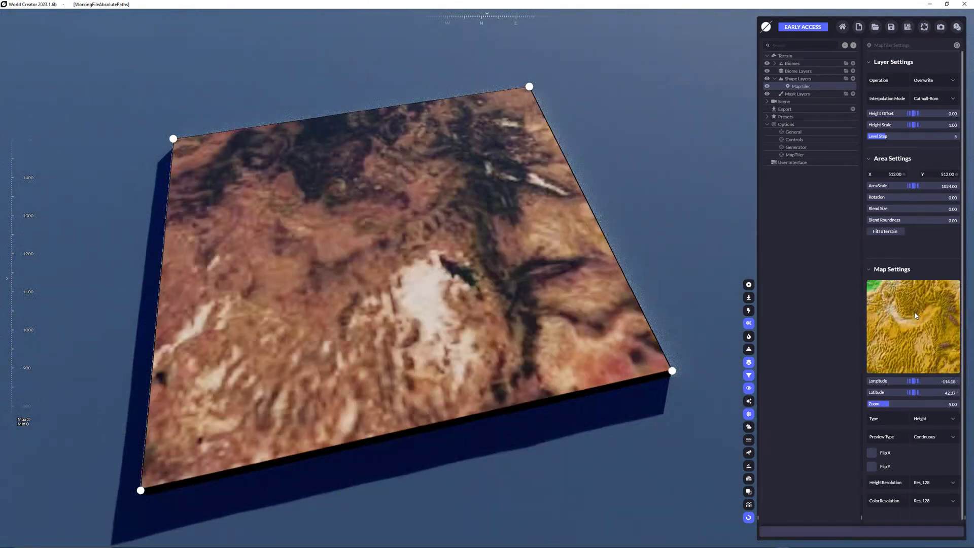
{"action": "scroll", "coordinate": [909, 312], "scroll_direction": "up", "scroll_amount": 1}
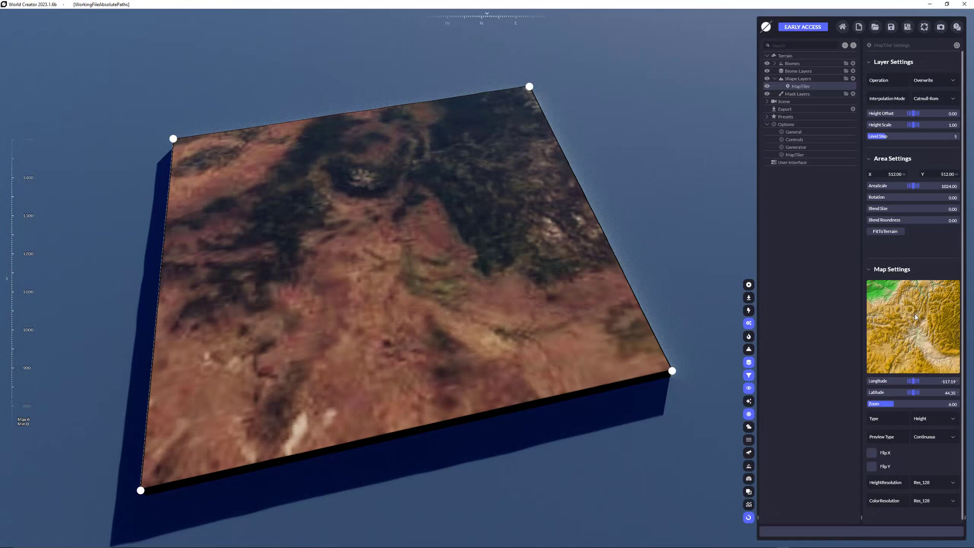
{"action": "scroll", "coordinate": [914, 314], "scroll_direction": "up", "scroll_amount": 4}
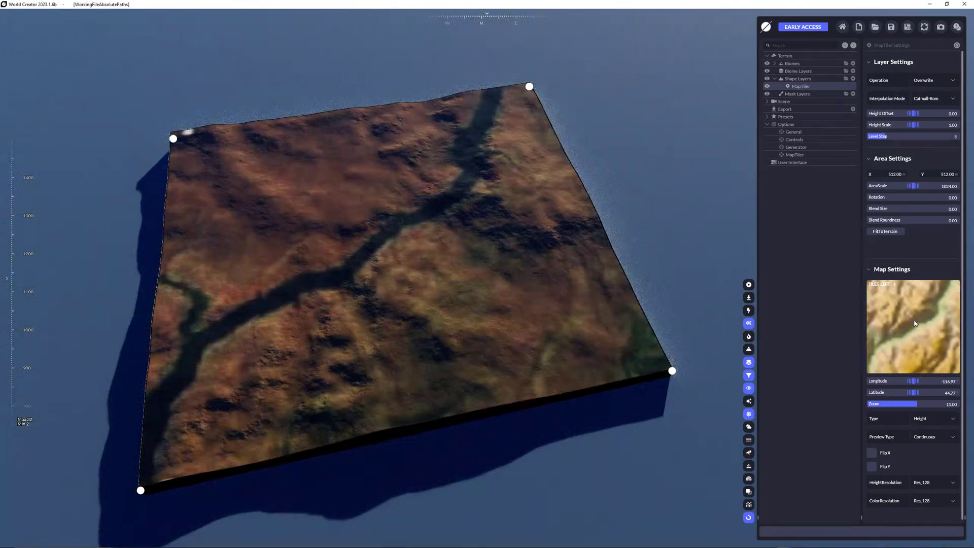
{"action": "scroll", "coordinate": [926, 306], "scroll_direction": "up", "scroll_amount": 1}
{"action": "left_click_drag", "start_coordinate": [927, 306], "coordinate": [926, 324]}
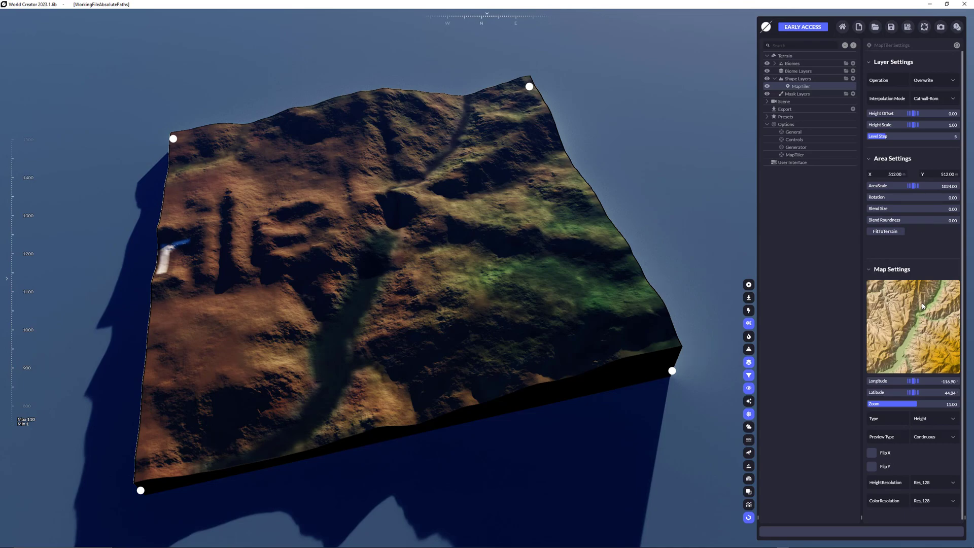
Reposition the layer's map at longitude -117.26, latitude 44.91 and set its zoom to 12.90
{"action": "left_click_drag", "start_coordinate": [922, 306], "coordinate": [929, 347]}
{"action": "scroll", "coordinate": [889, 325], "scroll_direction": "up", "scroll_amount": 2}
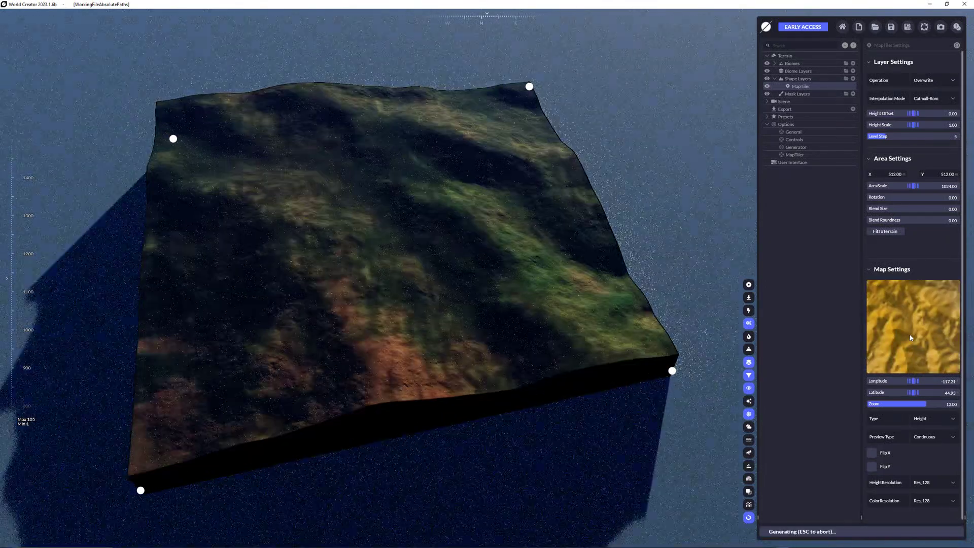
{"action": "mouse_move", "coordinate": [893, 348]}
{"action": "left_mouse_down"}
{"action": "mouse_move", "coordinate": [909, 325]}
{"action": "mouse_move", "coordinate": [895, 329]}
{"action": "left_mouse_up"}
{"action": "scroll", "coordinate": [905, 319], "scroll_direction": "down", "scroll_amount": 1}
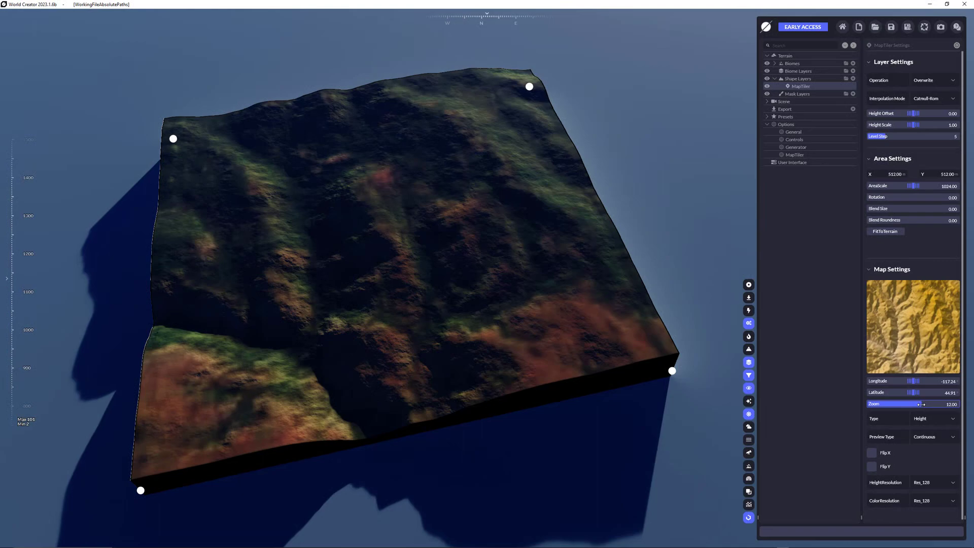
{"action": "left_click_drag", "start_coordinate": [920, 405], "coordinate": [918, 403]}
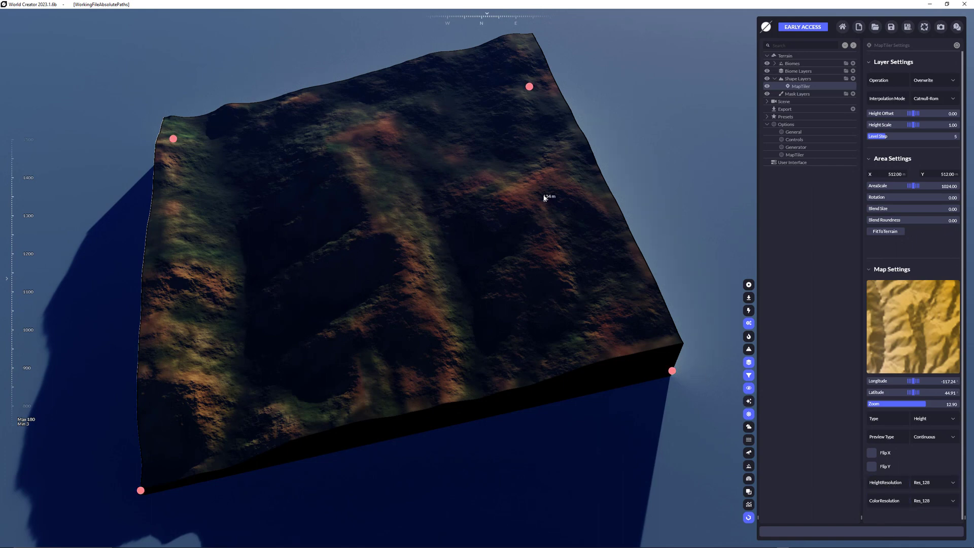
{"action": "left_click_drag", "start_coordinate": [918, 338], "coordinate": [906, 327]}
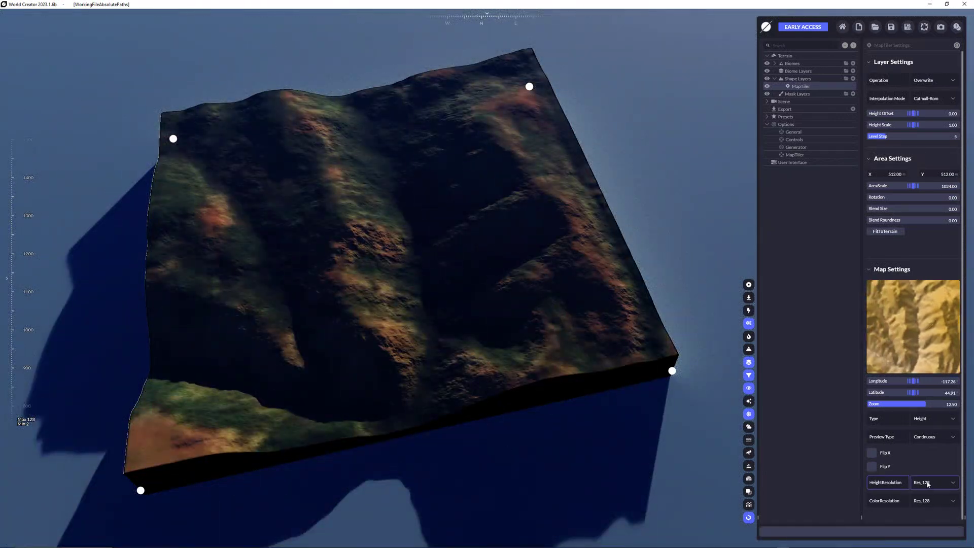
Set both the height resolution and the color resolution of the MapTiler layer to Res_1024
{"action": "left_click", "coordinate": [950, 485]}
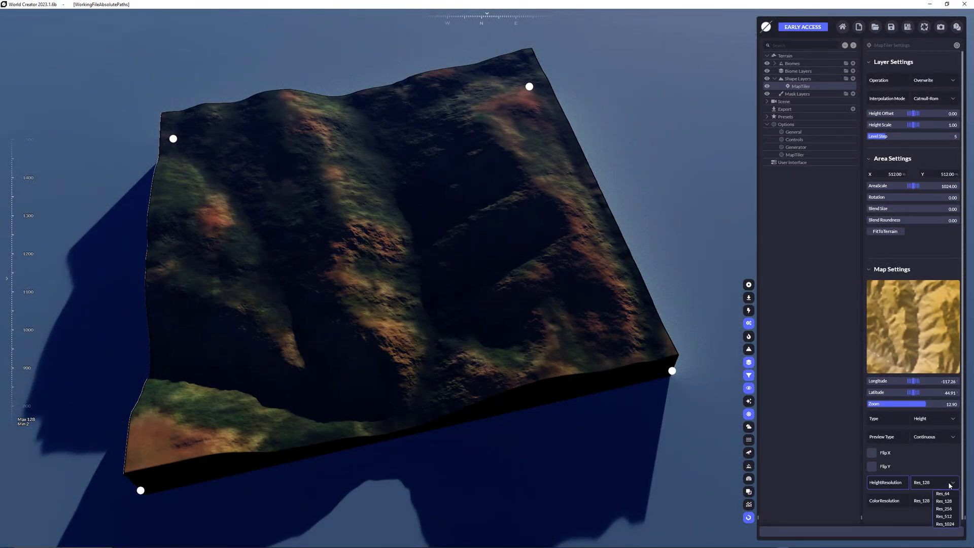
{"action": "left_click", "coordinate": [945, 523]}
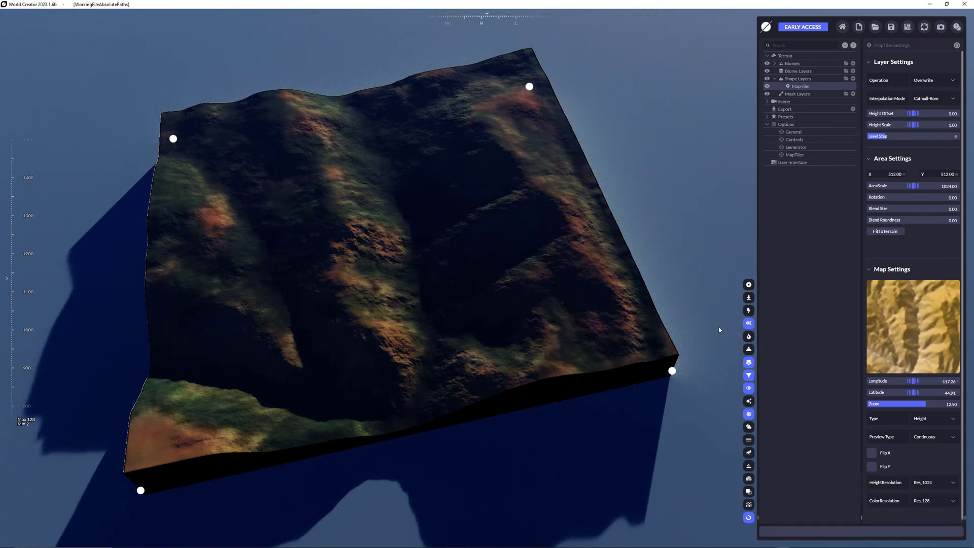
{"action": "left_click", "coordinate": [947, 502]}
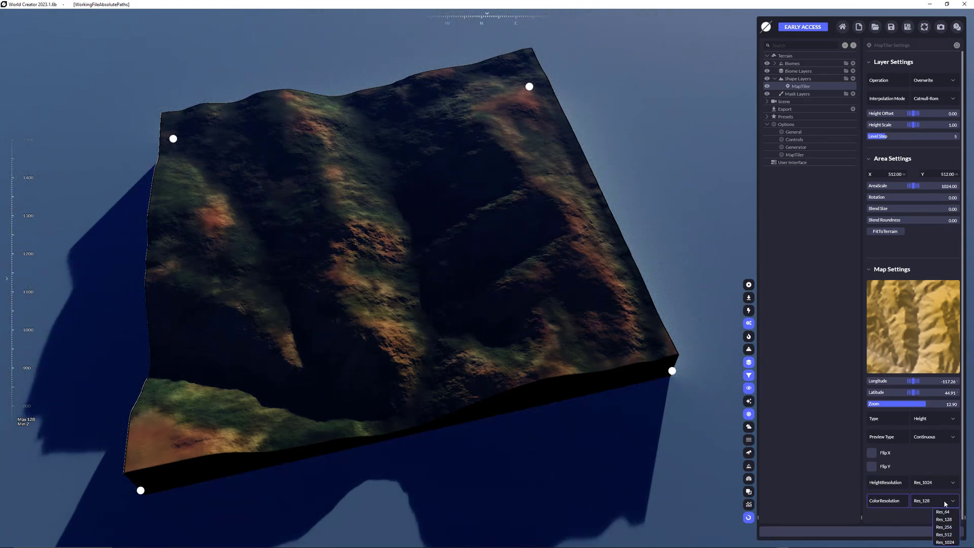
{"action": "left_click", "coordinate": [952, 542]}
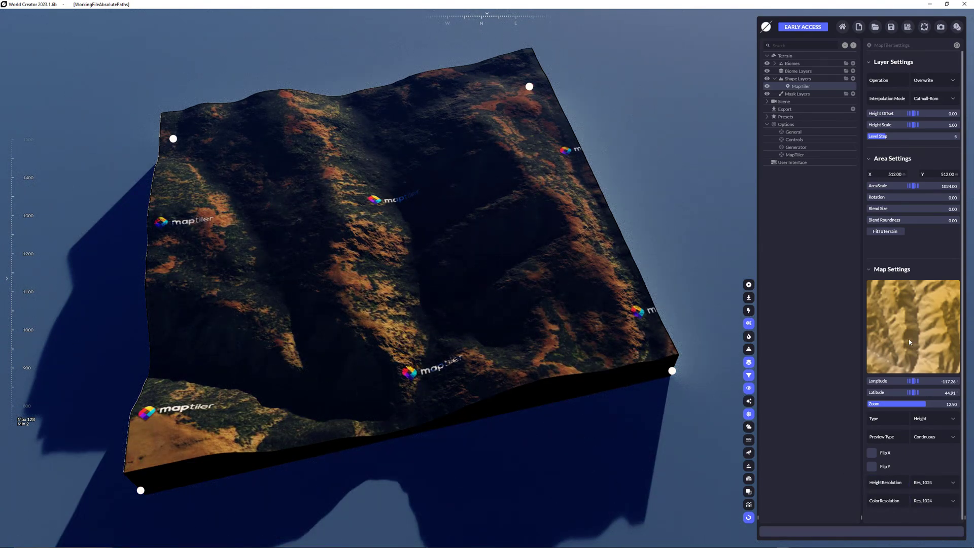
Pan the layer's map to longitude -117.32, latitude 44.75 and reduce its zoom to 10
{"action": "left_click_drag", "start_coordinate": [889, 324], "coordinate": [908, 327]}
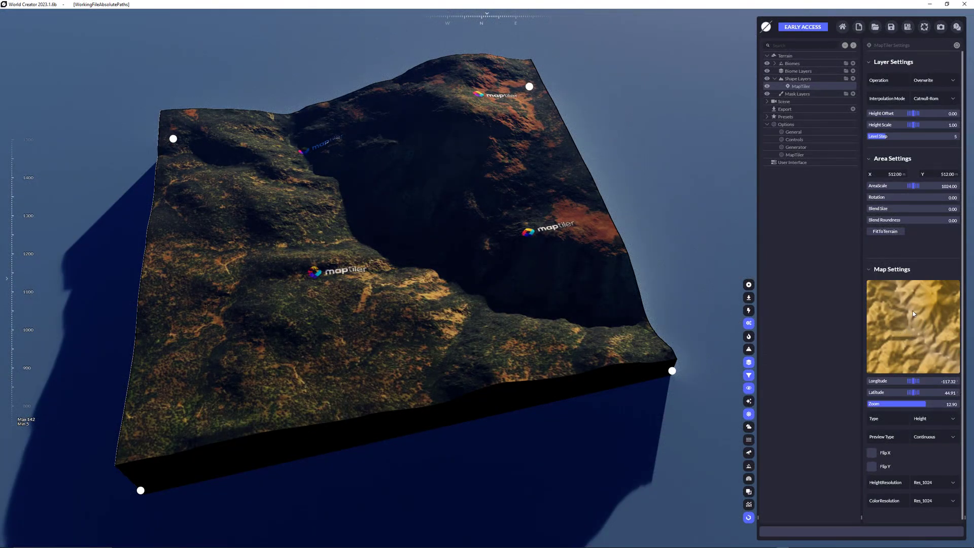
{"action": "scroll", "coordinate": [914, 318], "scroll_direction": "down", "scroll_amount": 3}
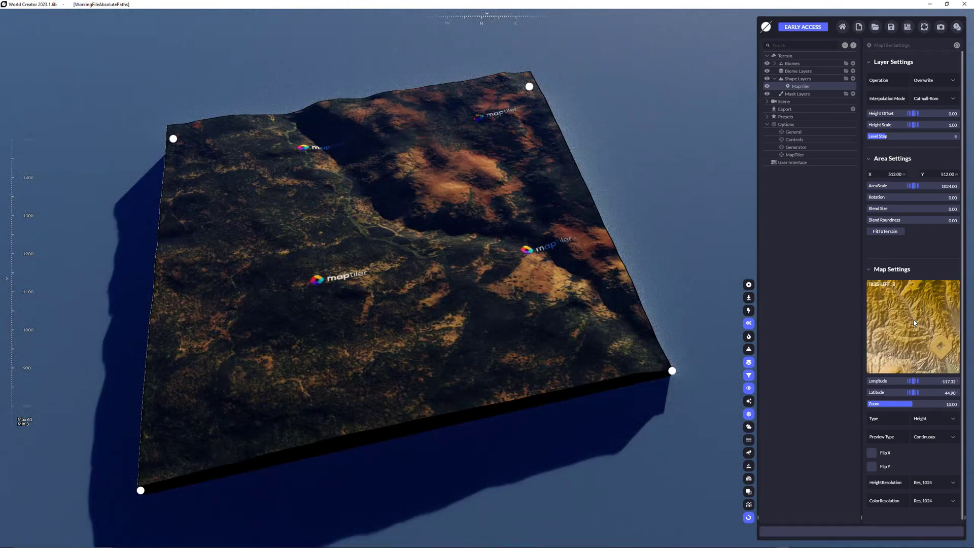
{"action": "mouse_move", "coordinate": [908, 355]}
{"action": "left_mouse_down"}
{"action": "mouse_move", "coordinate": [917, 348]}
{"action": "mouse_move", "coordinate": [908, 341]}
{"action": "left_mouse_up"}
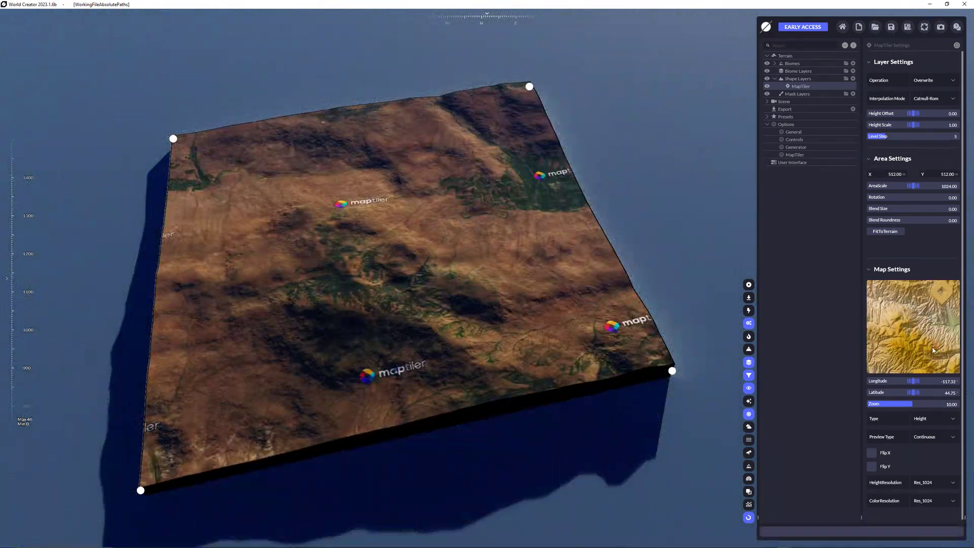
Relocate the layer's map to the coastal inlet at longitude -123.44, latitude 49.52 with zoom 11
{"action": "scroll", "coordinate": [933, 349], "scroll_direction": "down", "scroll_amount": 6}
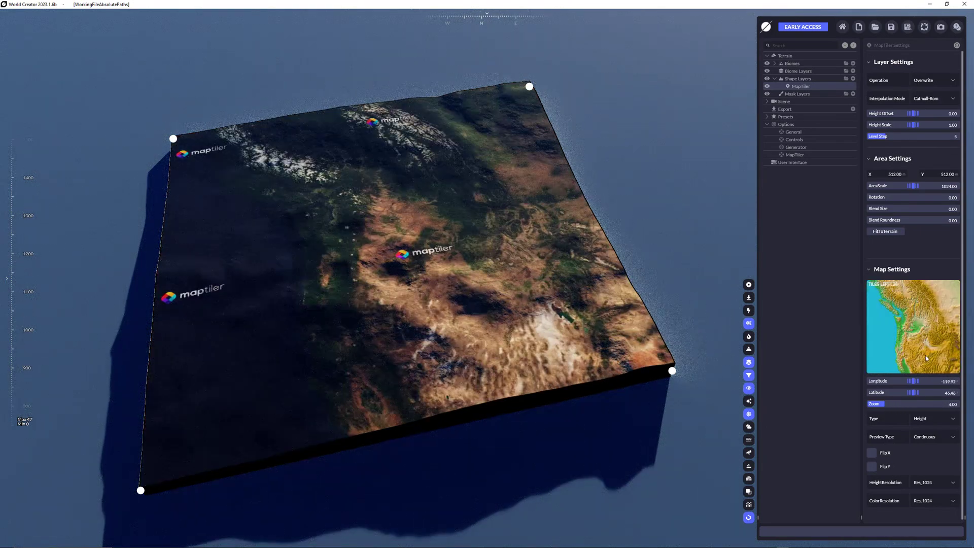
{"action": "scroll", "coordinate": [920, 324], "scroll_direction": "up", "scroll_amount": 2}
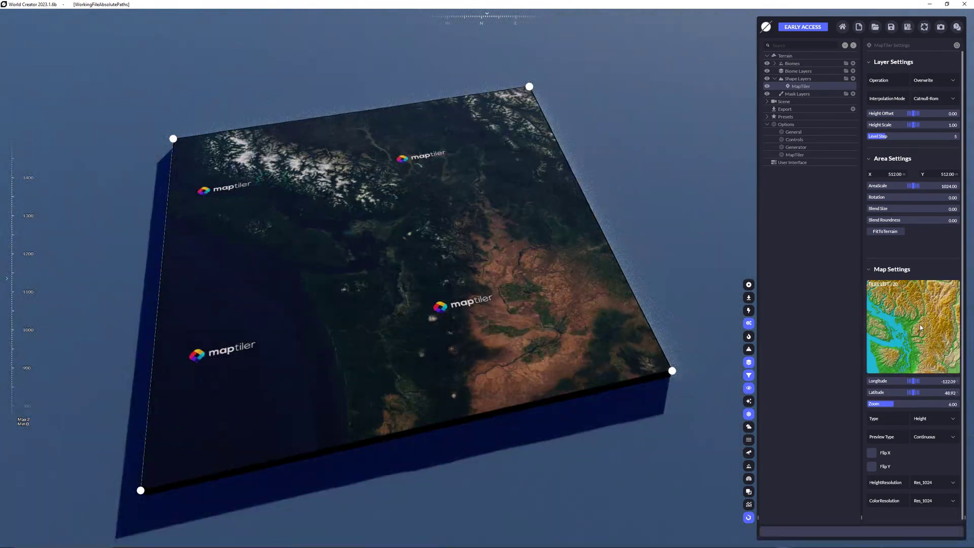
{"action": "scroll", "coordinate": [919, 324], "scroll_direction": "up", "scroll_amount": 5}
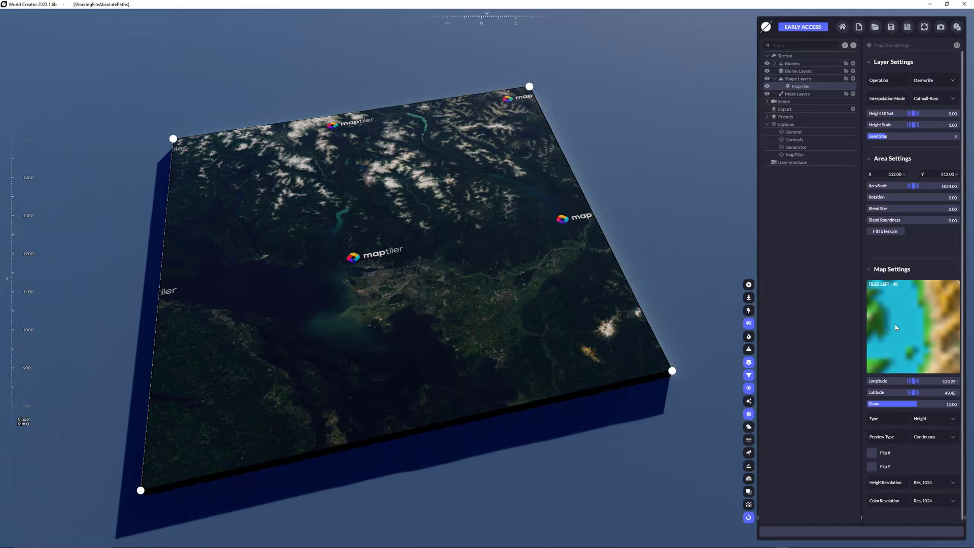
{"action": "left_click_drag", "start_coordinate": [894, 324], "coordinate": [898, 329]}
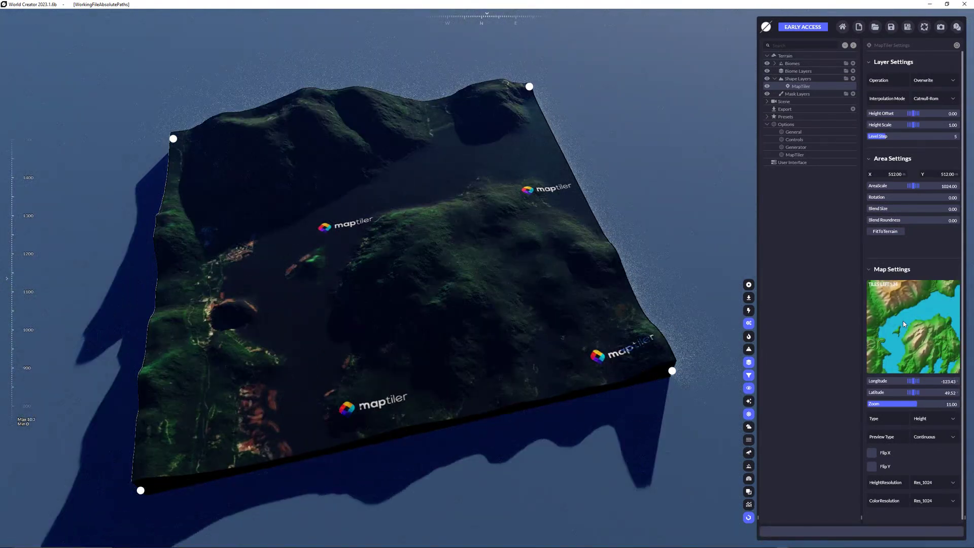
{"action": "left_click_drag", "start_coordinate": [903, 321], "coordinate": [910, 324]}
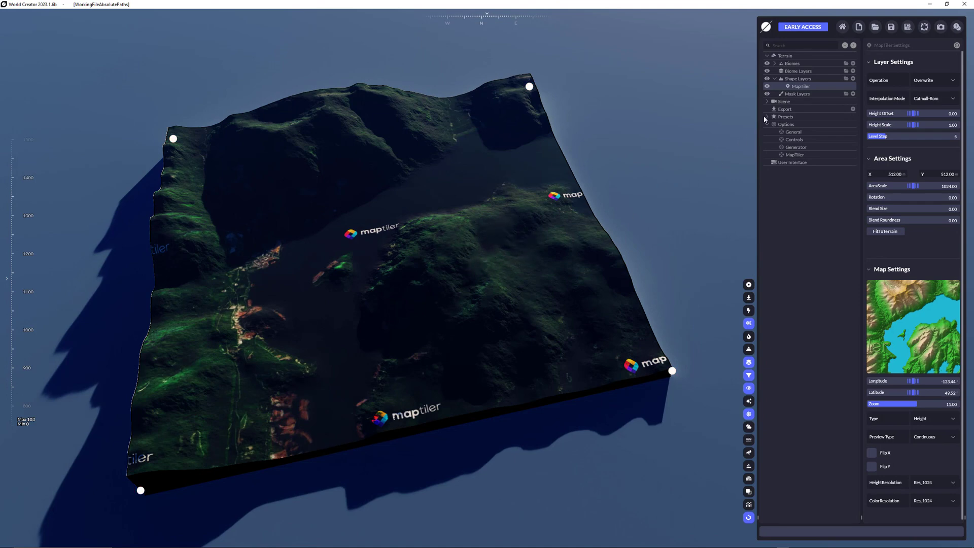
Add an Erosion Wide Flows filter to the Global biome and compare the terrain with the filter off and on
{"action": "left_click", "coordinate": [775, 64]}
{"action": "left_click", "coordinate": [782, 71]}
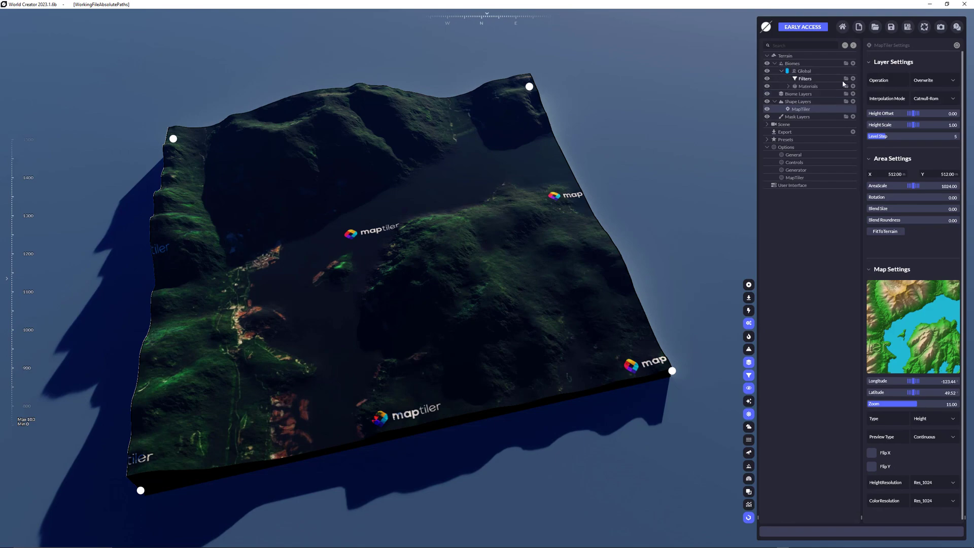
{"action": "left_click", "coordinate": [853, 78]}
{"action": "mouse_move", "coordinate": [803, 157]}
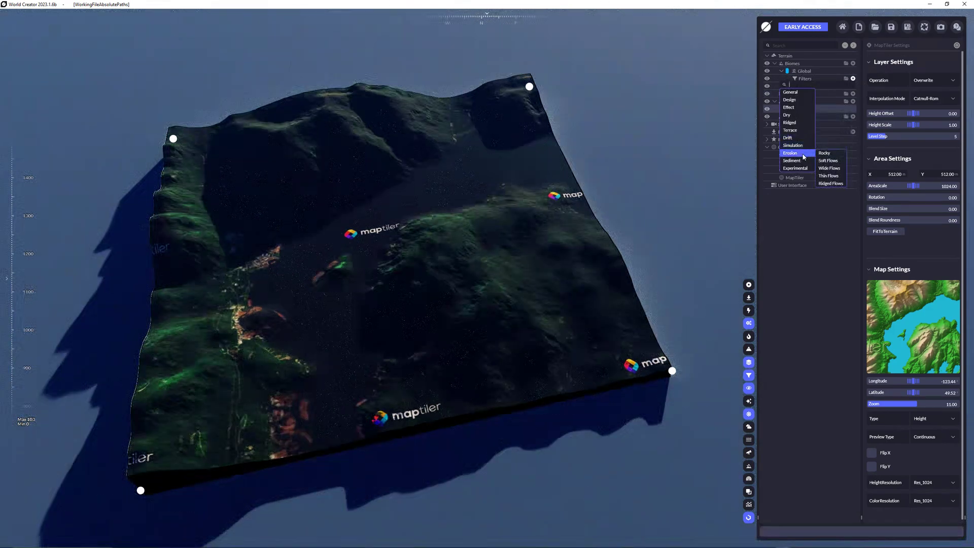
{"action": "left_click", "coordinate": [830, 168]}
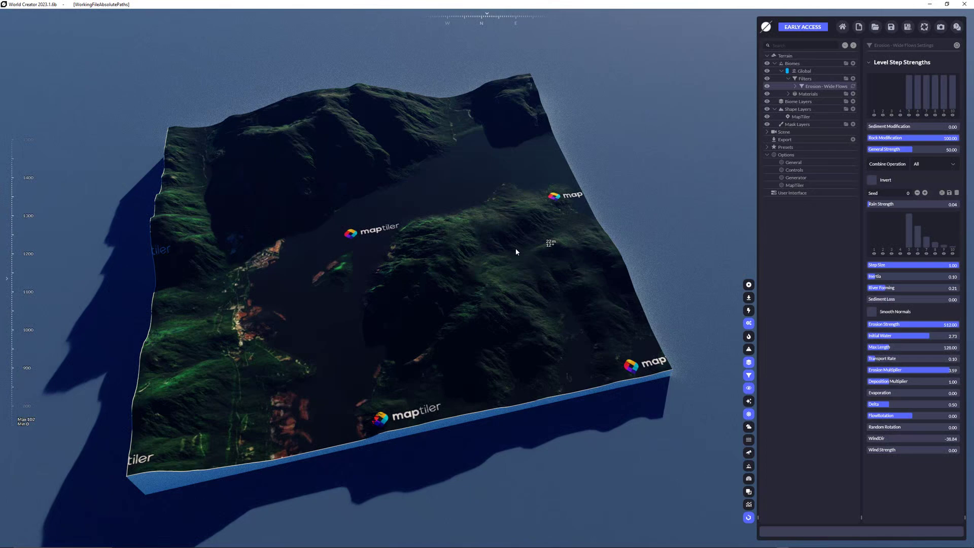
{"action": "left_click", "coordinate": [767, 87]}
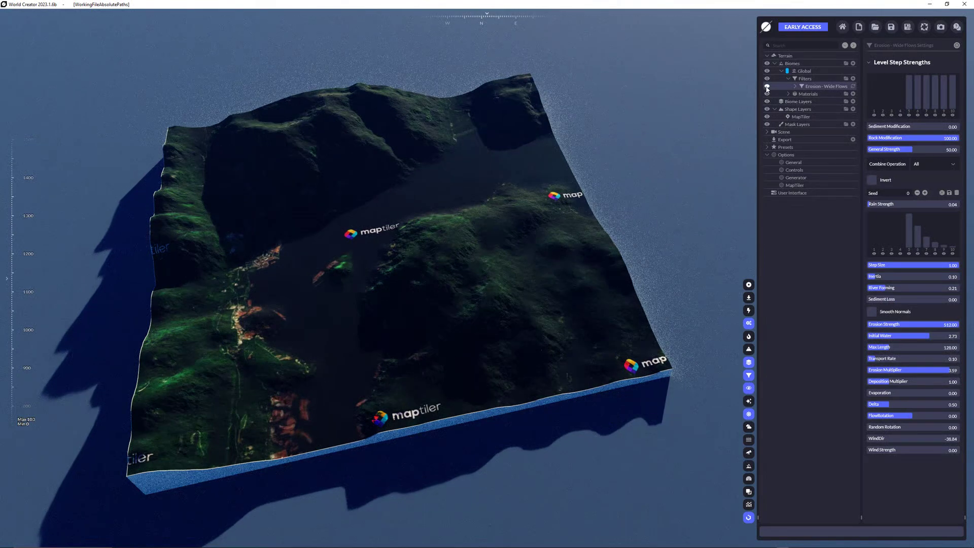
{"action": "left_click", "coordinate": [767, 87]}
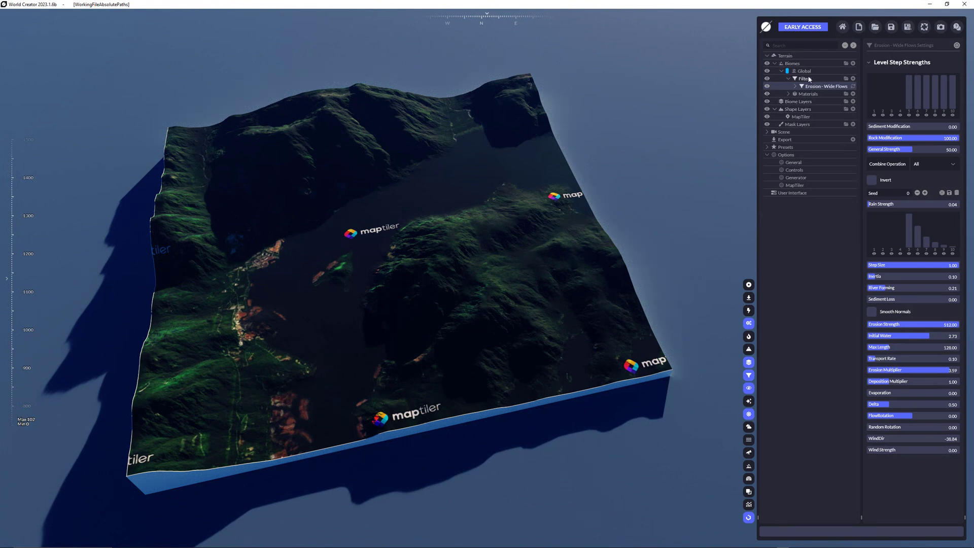
Set the terrain precision to 1/4 Meter
{"action": "left_click", "coordinate": [785, 56]}
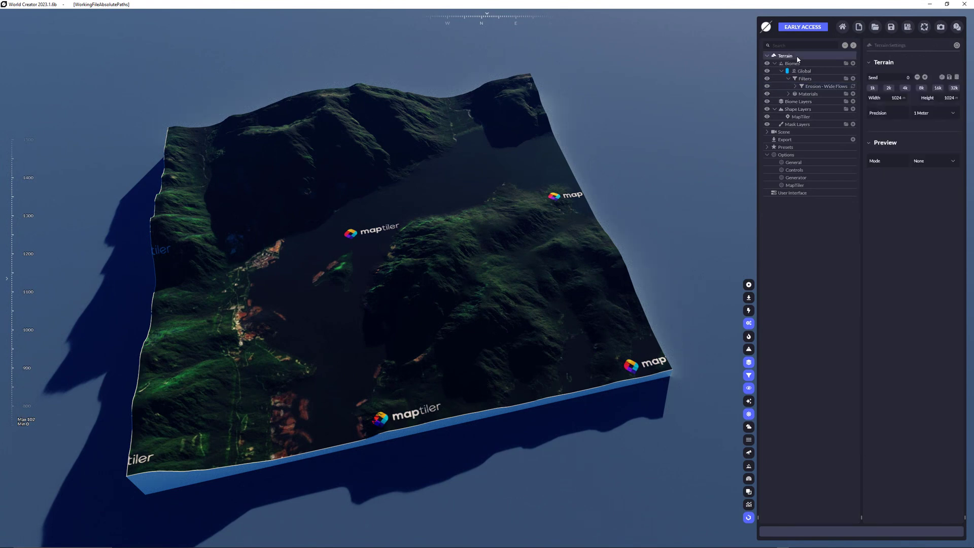
{"action": "left_click", "coordinate": [928, 112]}
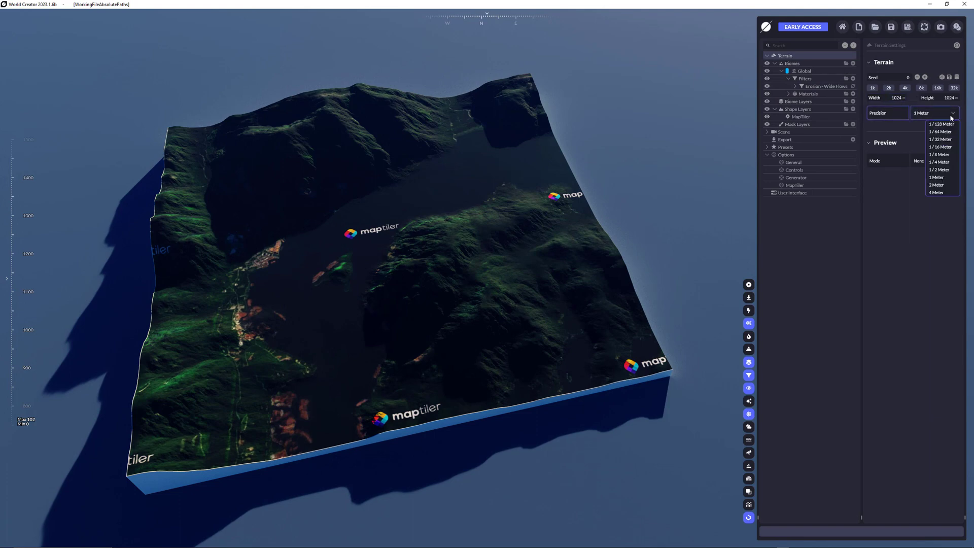
{"action": "left_click", "coordinate": [944, 170]}
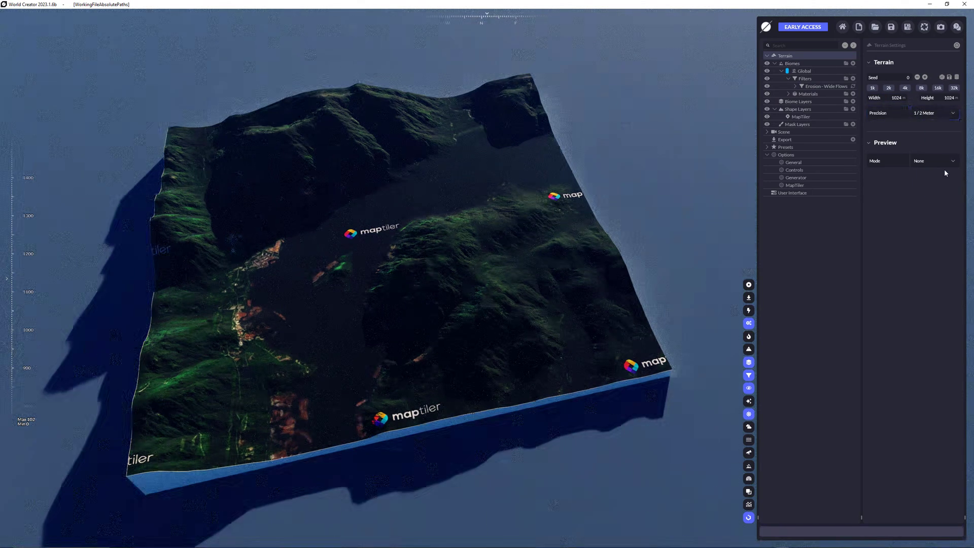
{"action": "left_click", "coordinate": [931, 112]}
{"action": "left_click", "coordinate": [937, 163]}
Set the height scale of the MapTiler layer to 1.50
{"action": "left_click", "coordinate": [801, 117]}
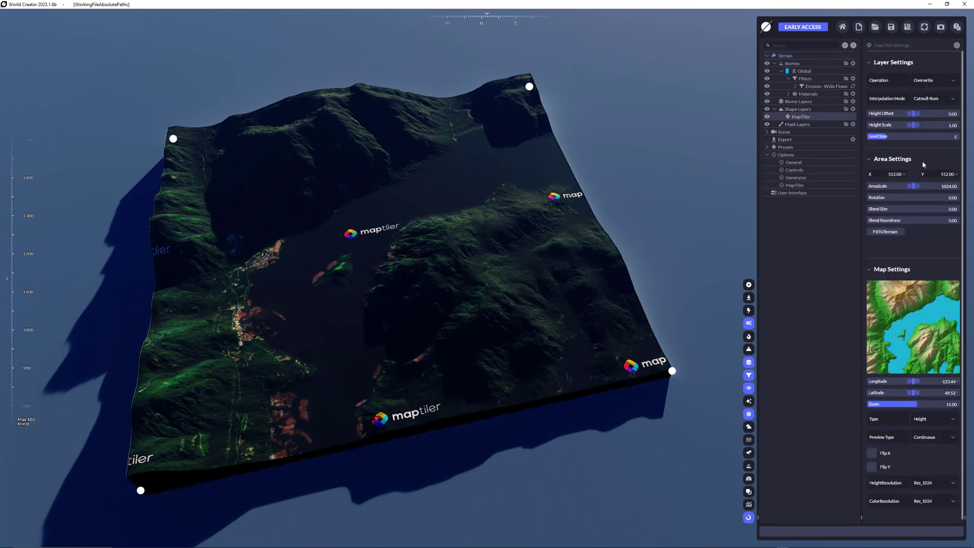
{"action": "left_click_drag", "start_coordinate": [912, 125], "coordinate": [917, 125]}
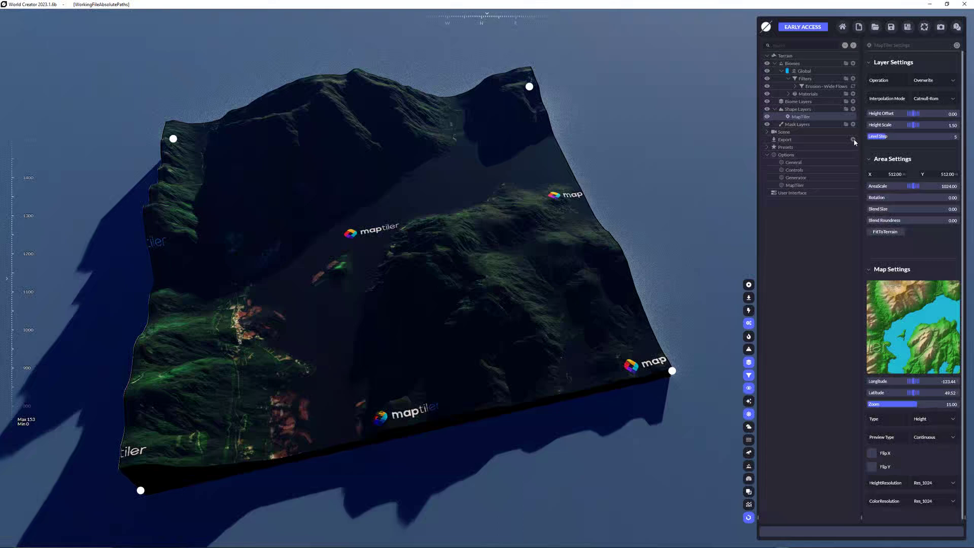
{"action": "scroll", "coordinate": [640, 205], "scroll_direction": "down", "scroll_amount": 4}
{"action": "middle_click_drag", "start_coordinate": [656, 163], "coordinate": [625, 178]}
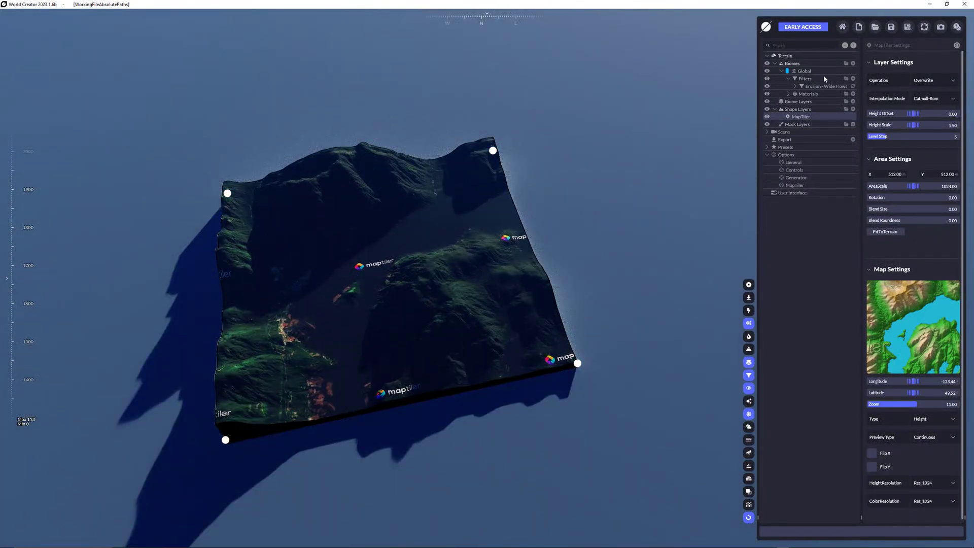
Enlarge the terrain to the 4k size of 4096 by 4096
{"action": "left_click", "coordinate": [792, 56]}
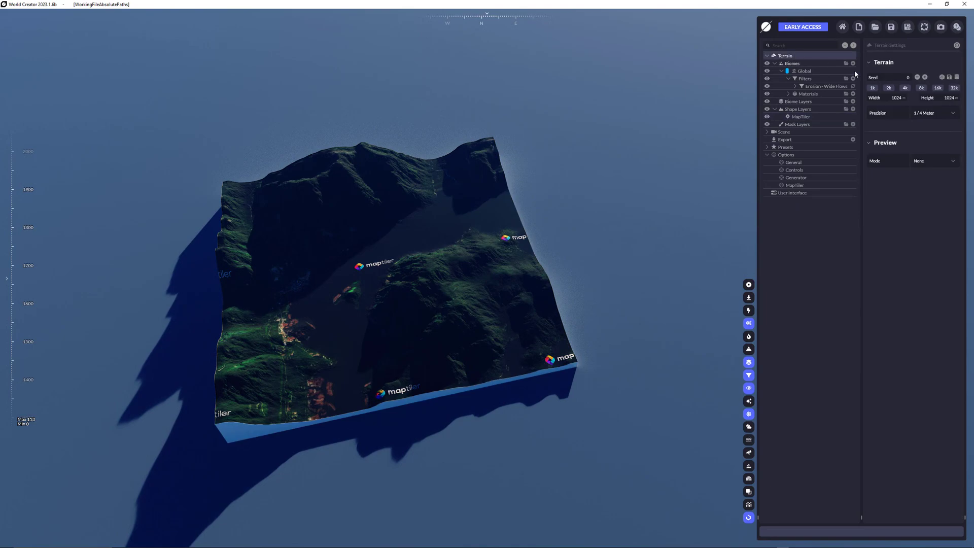
{"action": "left_click", "coordinate": [905, 88]}
{"action": "scroll", "coordinate": [663, 142], "scroll_direction": "down", "scroll_amount": 2}
{"action": "scroll", "coordinate": [663, 144], "scroll_direction": "down", "scroll_amount": 2}
{"action": "scroll", "coordinate": [664, 144], "scroll_direction": "up", "scroll_amount": 2}
{"action": "middle_click_drag", "start_coordinate": [663, 144], "coordinate": [420, 354]}
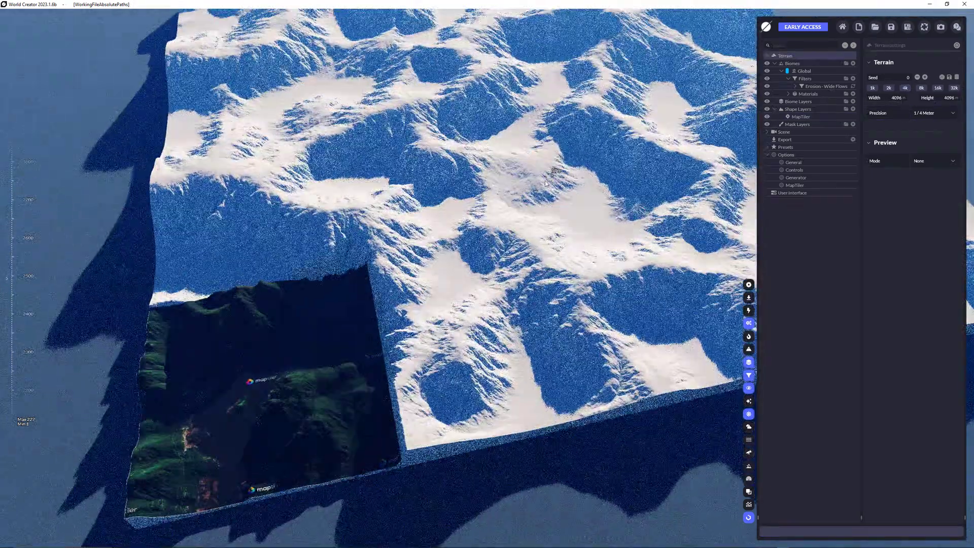
{"action": "scroll", "coordinate": [420, 354], "scroll_direction": "down", "scroll_amount": 1}
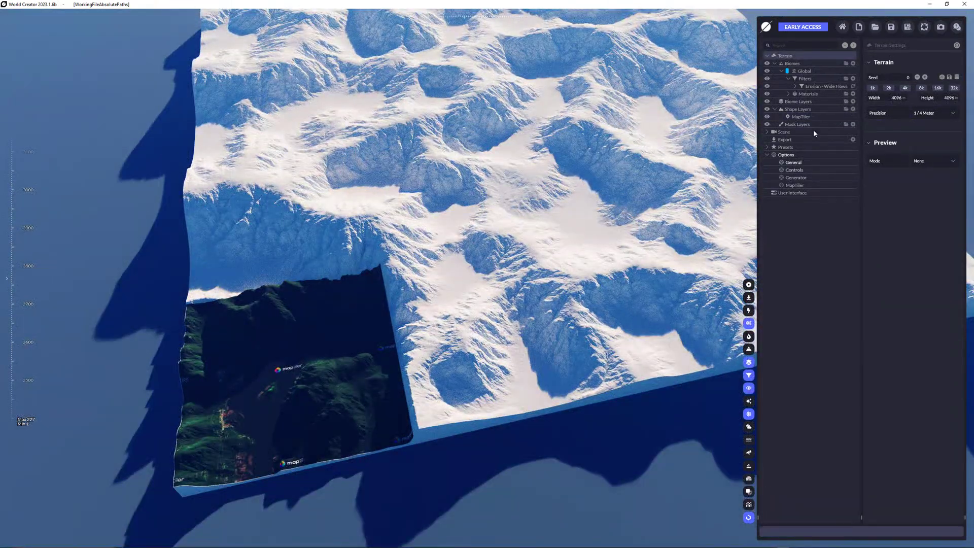
Move the MapTiler layer inward on the enlarged terrain, scale its area to about 1466 and rotate it to about -0.31
{"action": "left_click", "coordinate": [808, 118]}
{"action": "left_click_drag", "start_coordinate": [302, 350], "coordinate": [419, 226]}
{"action": "left_click_drag", "start_coordinate": [553, 319], "coordinate": [578, 311]}
{"action": "left_click_drag", "start_coordinate": [463, 227], "coordinate": [621, 200]}
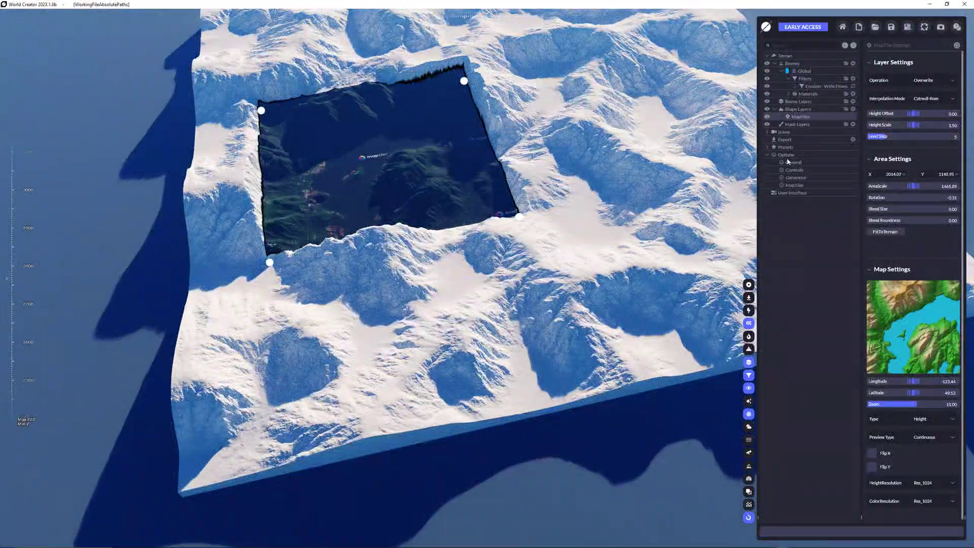
Add a second MapTiler shape layer and place it beside the first one, at about X 2157, Y 2663
{"action": "left_click", "coordinate": [852, 109]}
{"action": "left_click", "coordinate": [826, 125]}
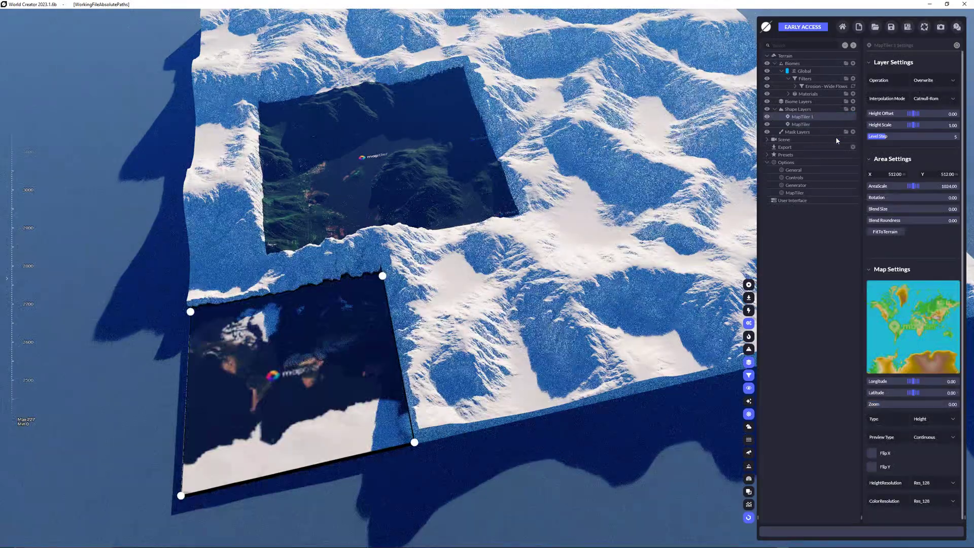
{"action": "left_click_drag", "start_coordinate": [328, 370], "coordinate": [629, 104]}
Navigate the second layer's map to the Alps at longitude 11.08, latitude 47.32 with zoom 13
{"action": "scroll", "coordinate": [920, 315], "scroll_direction": "up", "scroll_amount": 5}
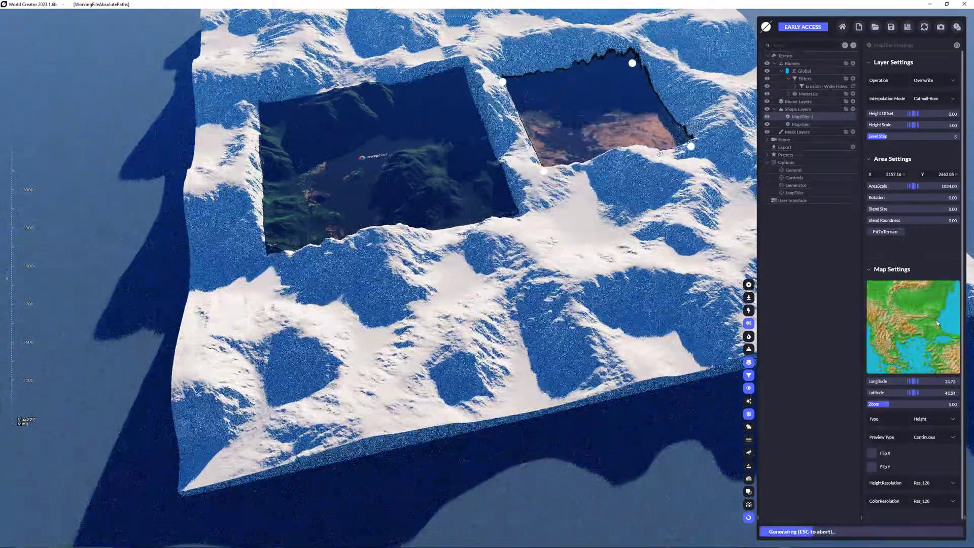
{"action": "left_click_drag", "start_coordinate": [935, 328], "coordinate": [914, 320]}
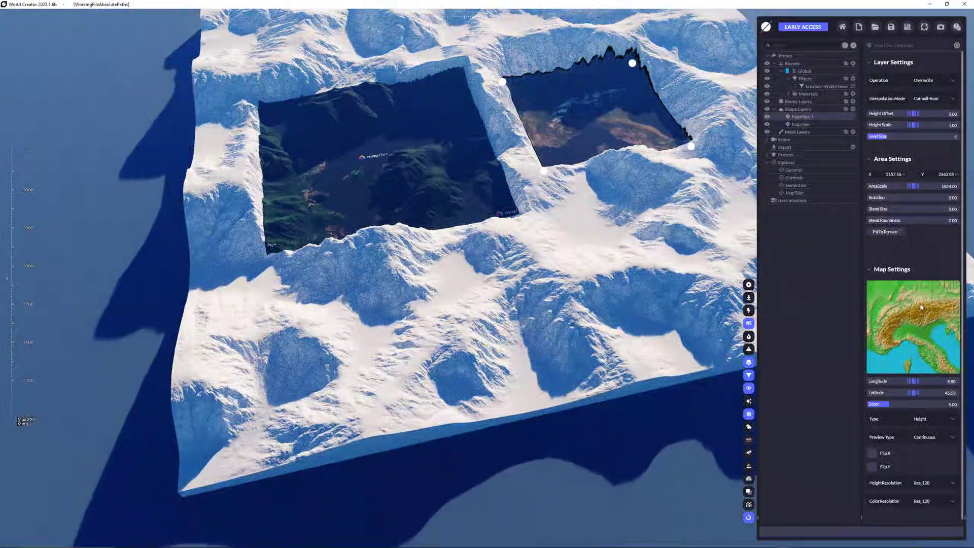
{"action": "scroll", "coordinate": [915, 320], "scroll_direction": "up", "scroll_amount": 5}
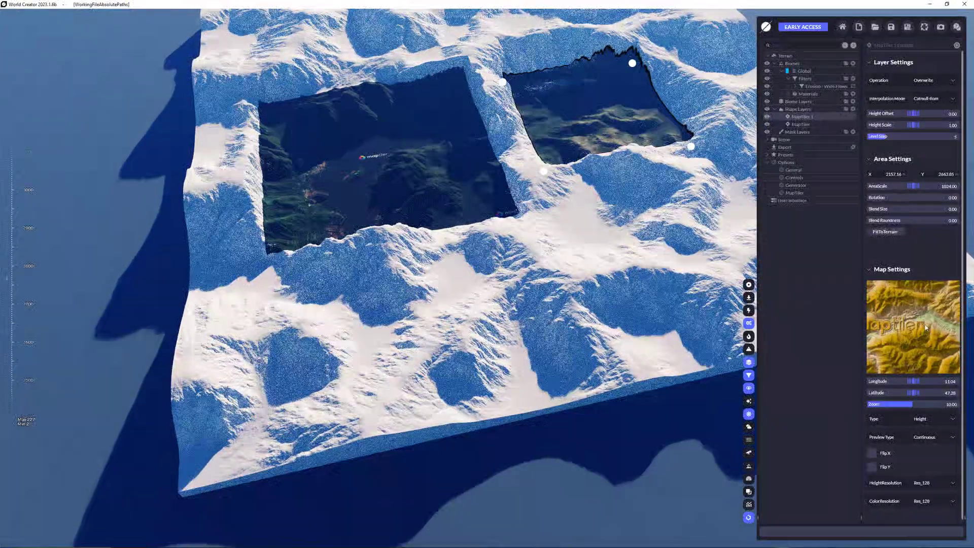
{"action": "scroll", "coordinate": [898, 312], "scroll_direction": "up", "scroll_amount": 1}
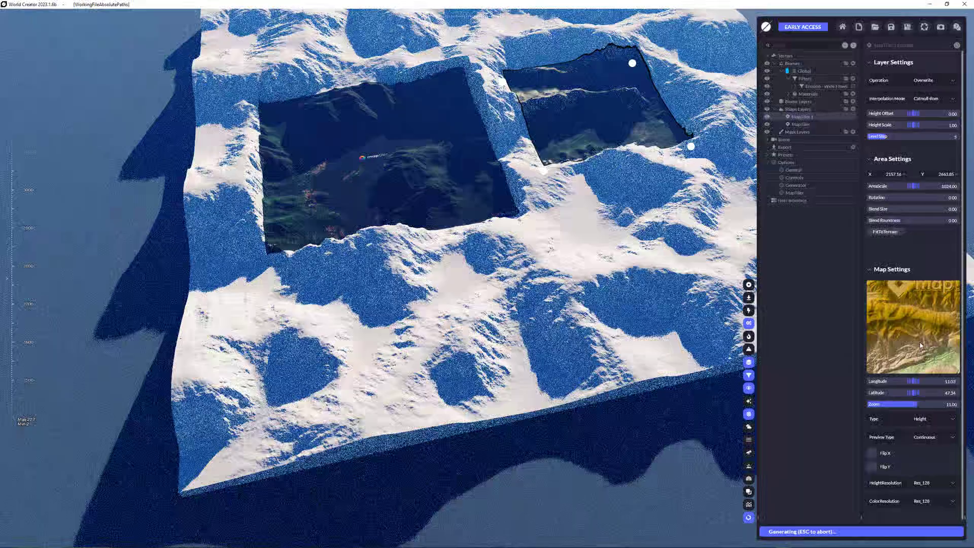
{"action": "scroll", "coordinate": [917, 332], "scroll_direction": "up", "scroll_amount": 2}
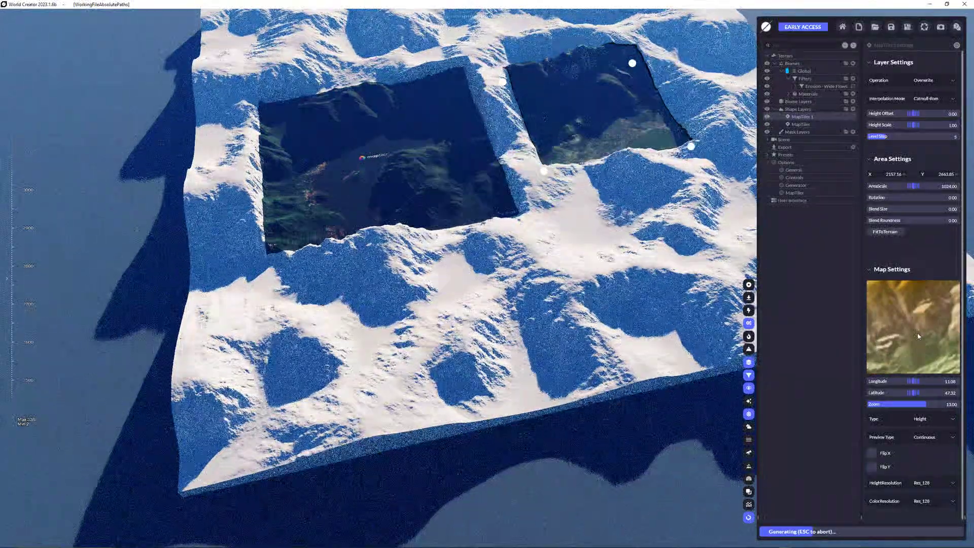
Enlarge the second MapTiler layer to an area scale of about 1699 and set its height and color resolutions to Res_1024
{"action": "left_click_drag", "start_coordinate": [691, 146], "coordinate": [736, 176]}
{"action": "left_click_drag", "start_coordinate": [641, 126], "coordinate": [695, 157]}
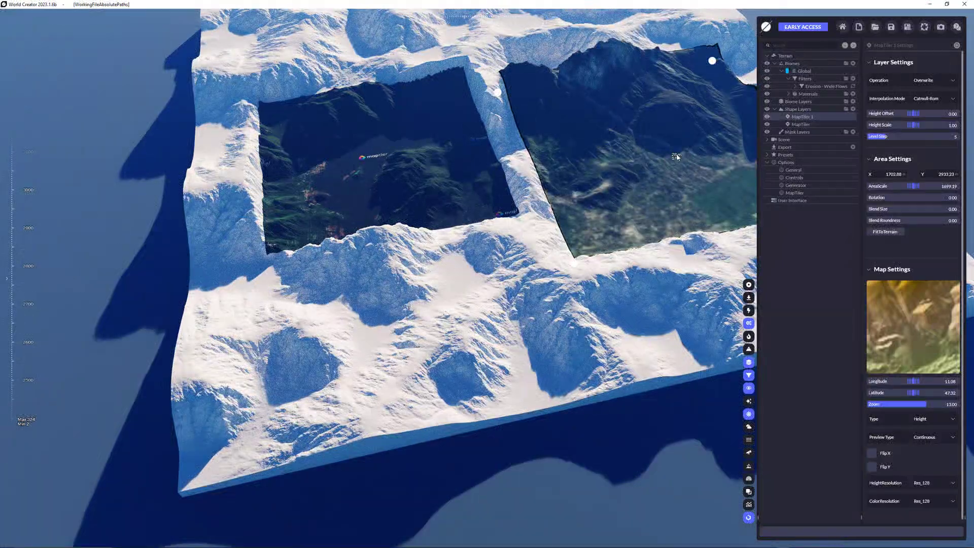
{"action": "left_click", "coordinate": [938, 483]}
{"action": "left_click", "coordinate": [944, 524]}
{"action": "left_click", "coordinate": [939, 501]}
{"action": "left_click", "coordinate": [945, 542]}
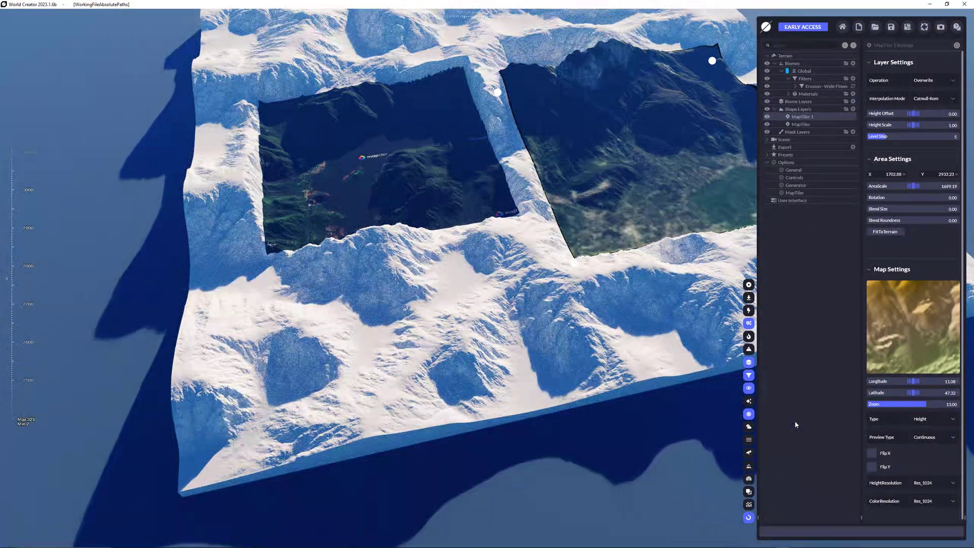
Move the second MapTiler layer against the first layer's edge, at about X 1884, Y 2671
{"action": "scroll", "coordinate": [685, 207], "scroll_direction": "up", "scroll_amount": 2}
{"action": "middle_click_drag", "start_coordinate": [684, 208], "coordinate": [502, 289]}
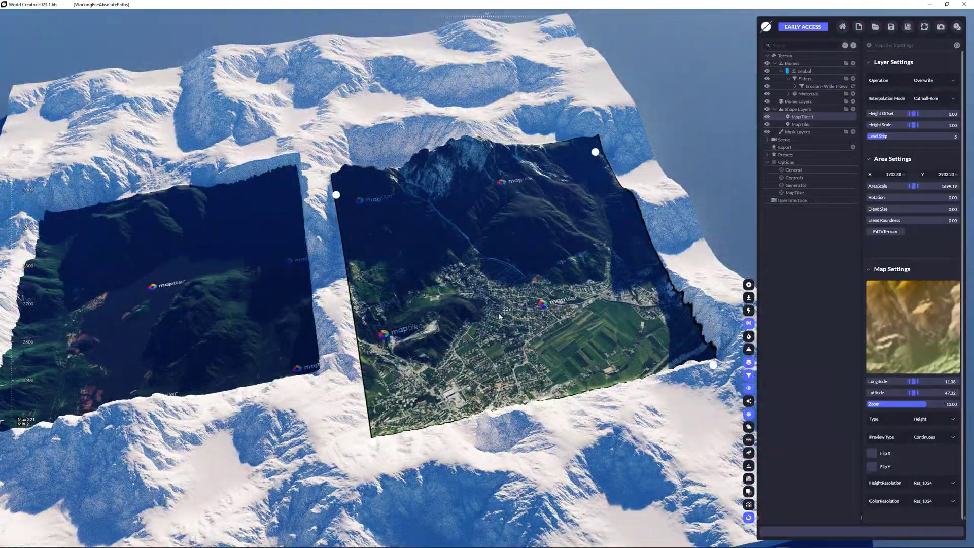
{"action": "scroll", "coordinate": [501, 287], "scroll_direction": "down", "scroll_amount": 1}
{"action": "left_click_drag", "start_coordinate": [501, 288], "coordinate": [414, 291]}
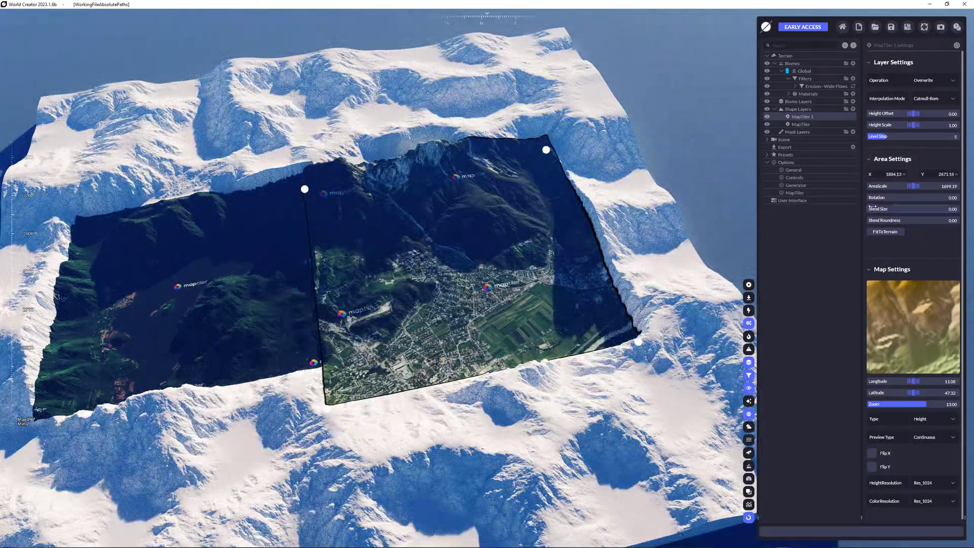
Set the second layer's blend size to 0.14 and shift it to overlap the first layer, at about X 1885, Y 2578
{"action": "left_click_drag", "start_coordinate": [913, 203], "coordinate": [879, 208]}
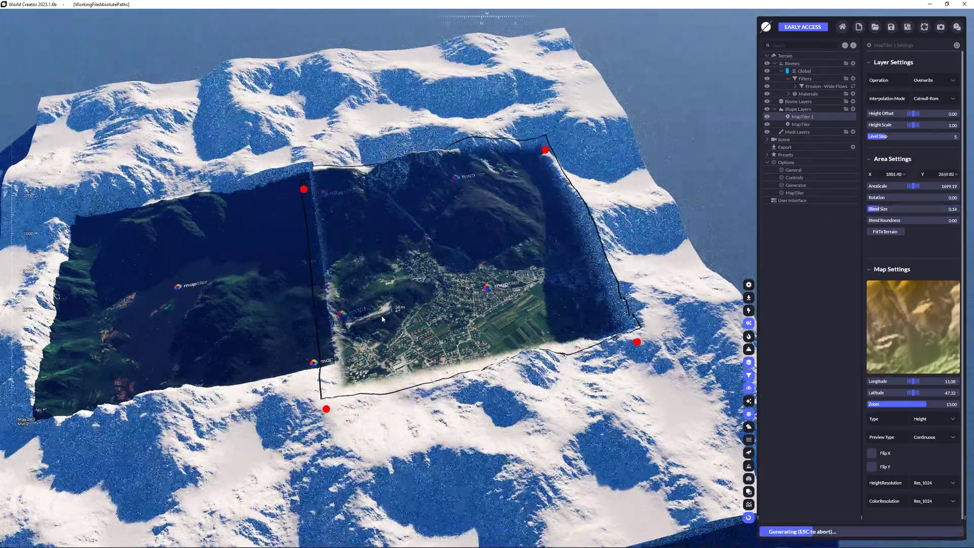
{"action": "left_click_drag", "start_coordinate": [416, 318], "coordinate": [400, 321]}
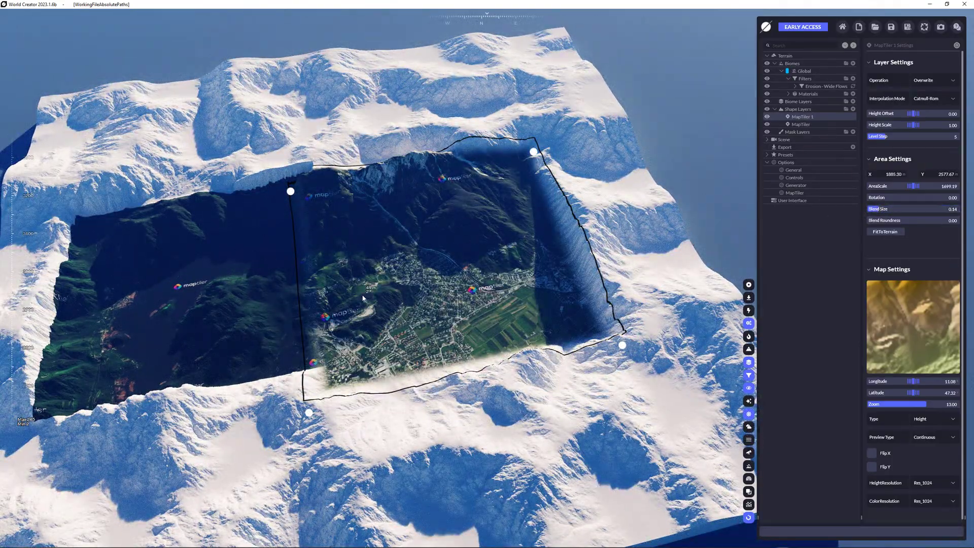
{"action": "scroll", "coordinate": [471, 339], "scroll_direction": "up", "scroll_amount": 5}
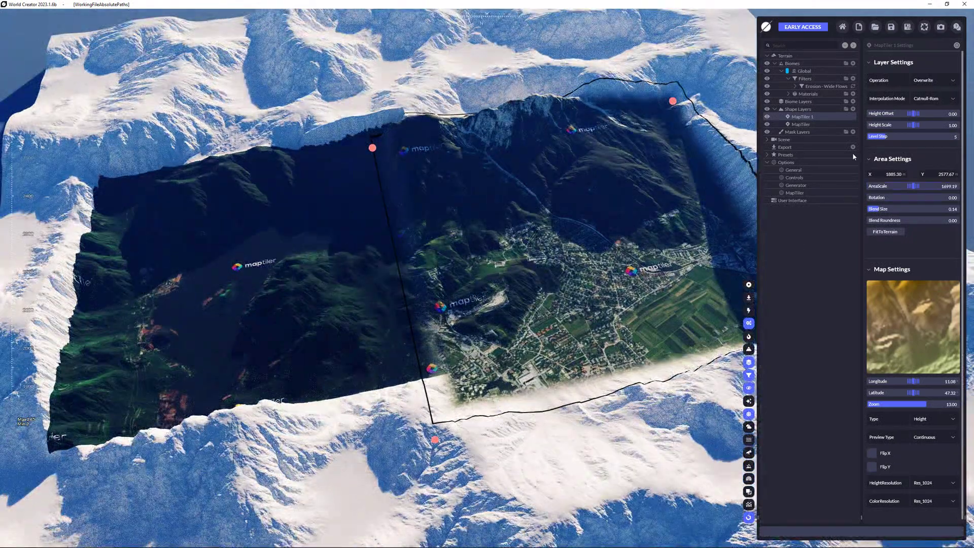
Select the whole Shape Layers group and move both MapTiler layers together across the terrain
{"action": "left_click", "coordinate": [817, 110]}
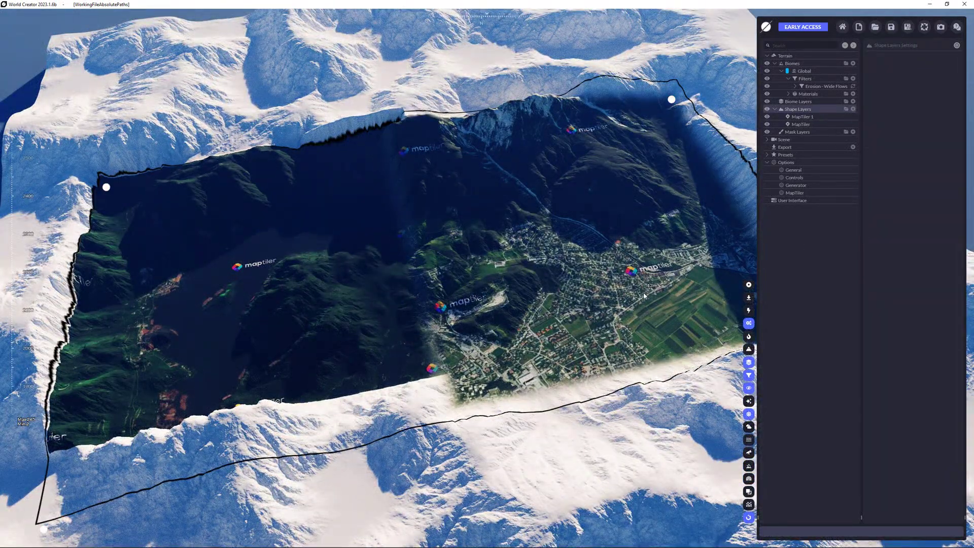
{"action": "scroll", "coordinate": [439, 349], "scroll_direction": "down", "scroll_amount": 5}
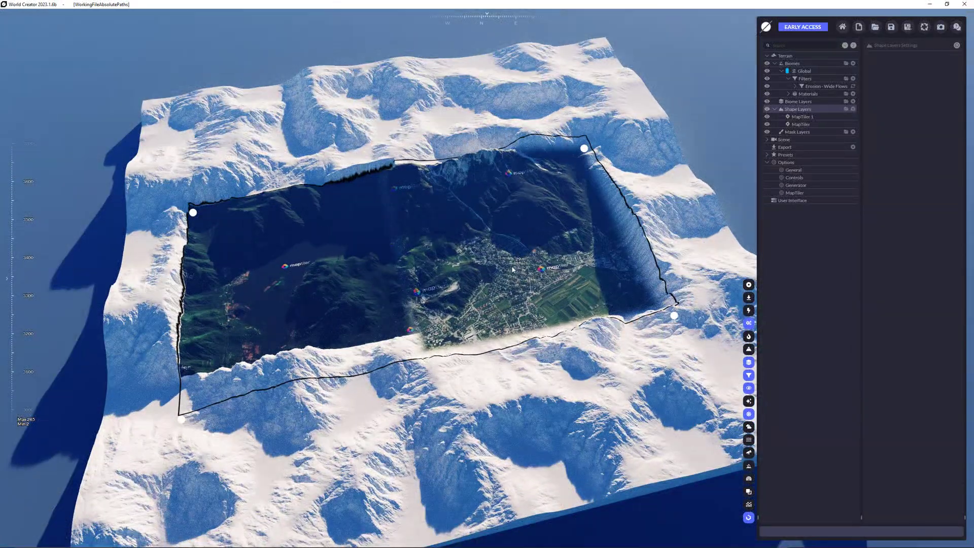
{"action": "key", "text": "ctrl+a"}
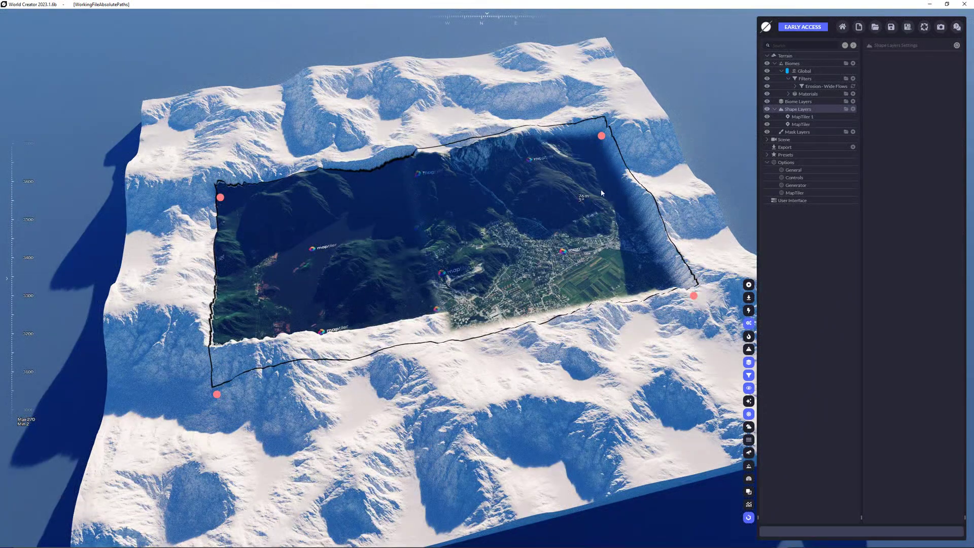
Disable Use Shape Layer Color in the Global biome's Color material to view the plain terrain, and re-enable it
{"action": "left_click", "coordinate": [789, 94]}
{"action": "left_click", "coordinate": [811, 102]}
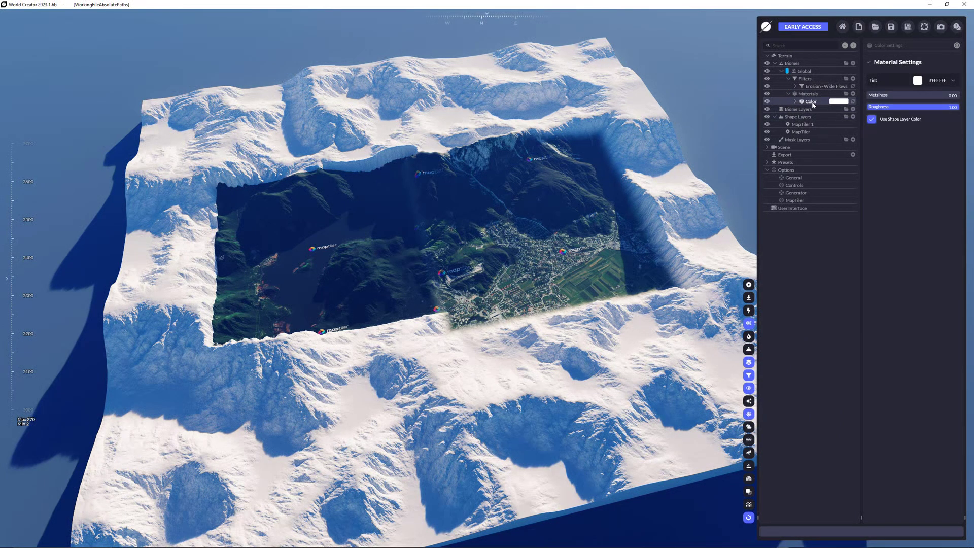
{"action": "left_click", "coordinate": [871, 120]}
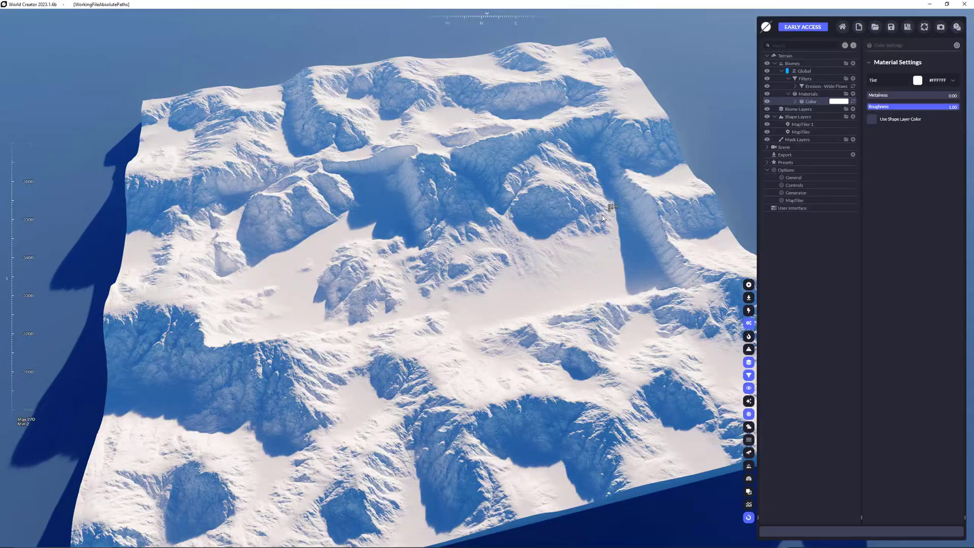
{"action": "middle_click_drag", "start_coordinate": [602, 218], "coordinate": [575, 196]}
{"action": "scroll", "coordinate": [576, 196], "scroll_direction": "down", "scroll_amount": 3}
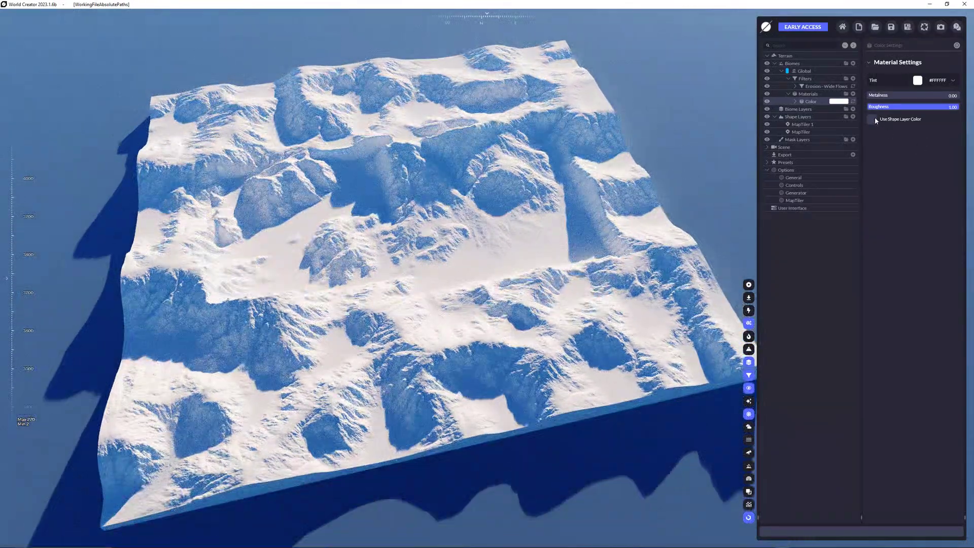
{"action": "left_click", "coordinate": [872, 120]}
{"action": "scroll", "coordinate": [534, 196], "scroll_direction": "up", "scroll_amount": 2}
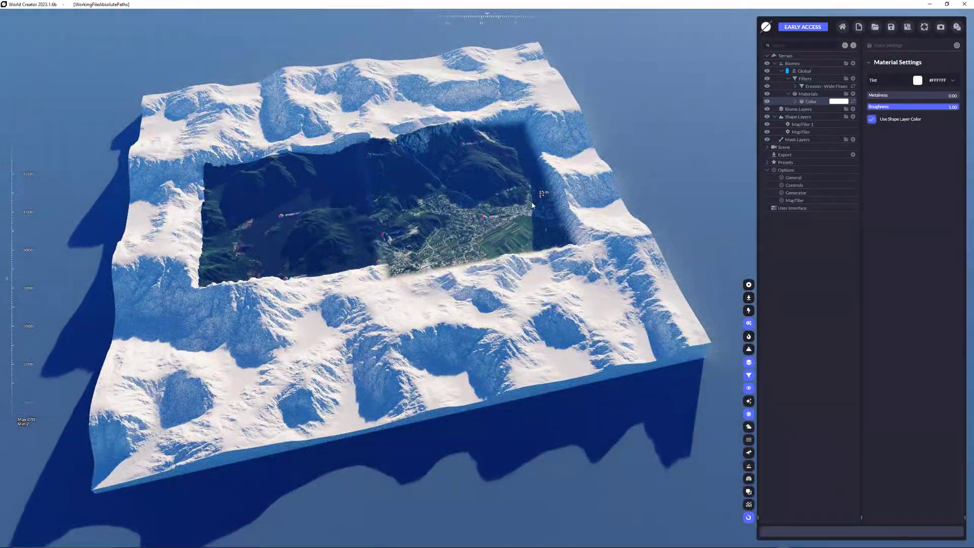
{"action": "middle_click_drag", "start_coordinate": [531, 203], "coordinate": [538, 210]}
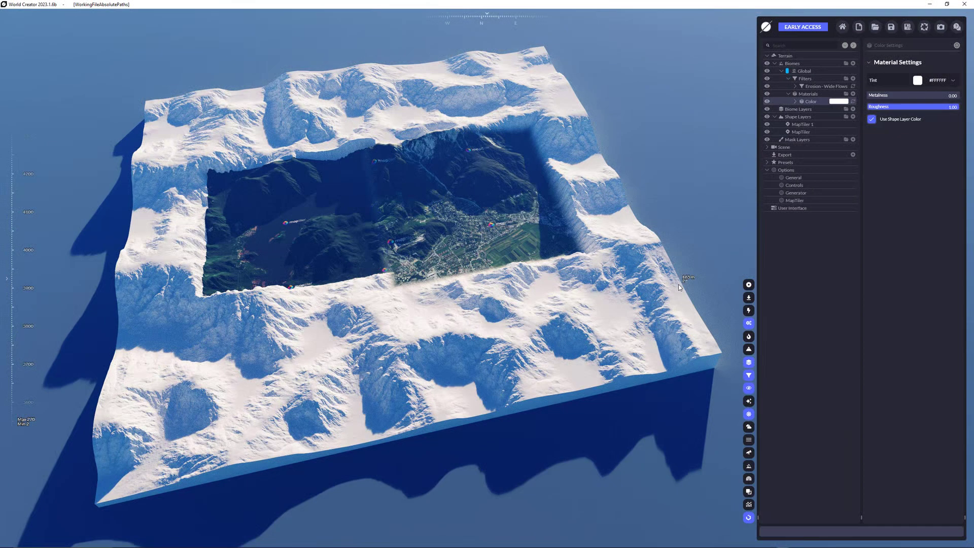